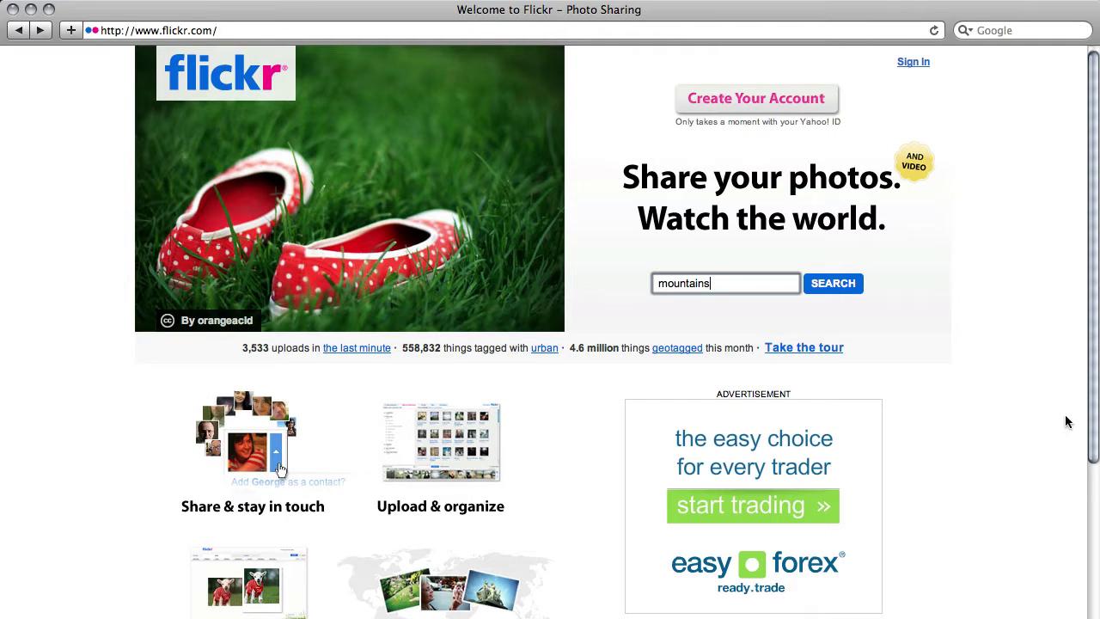
# Step: Search everyone's photos for 'mountains' and scroll down and back up through the results
pyautogui.click(840, 295)
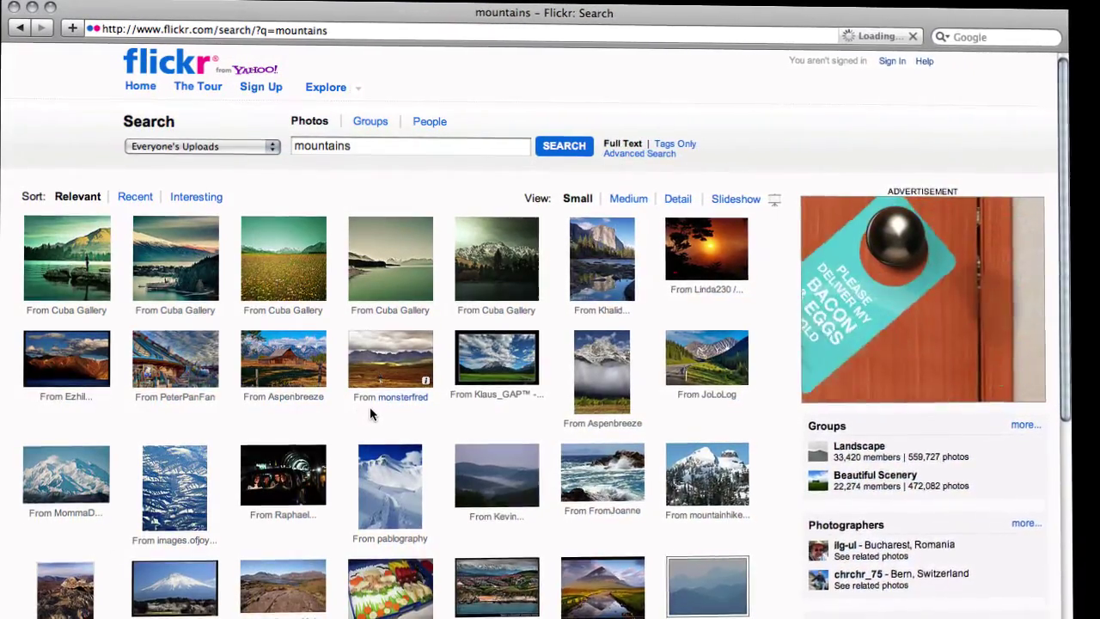
pyautogui.scroll(-2, 369, 406)
pyautogui.scroll(-2, 370, 414)
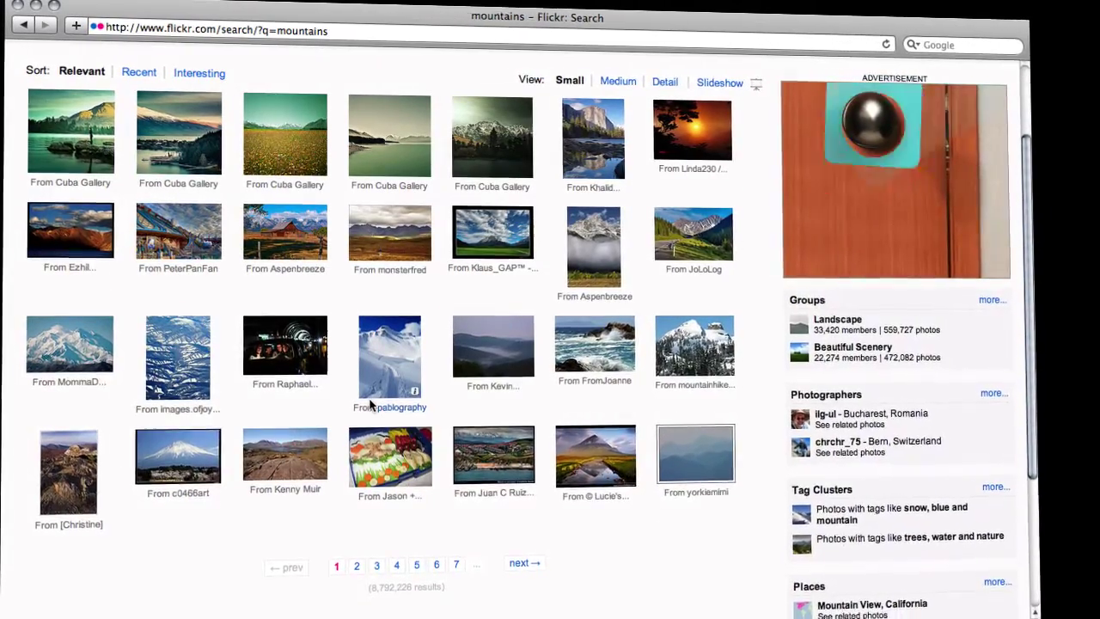
pyautogui.scroll(3, 370, 405)
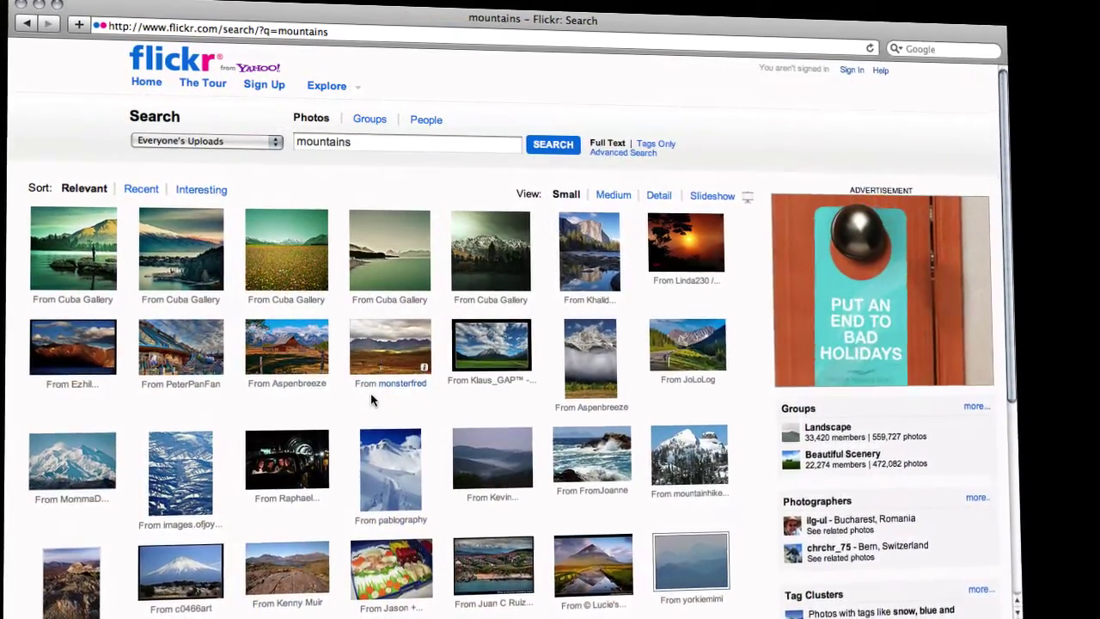
pyautogui.doubleClick(698, 194)
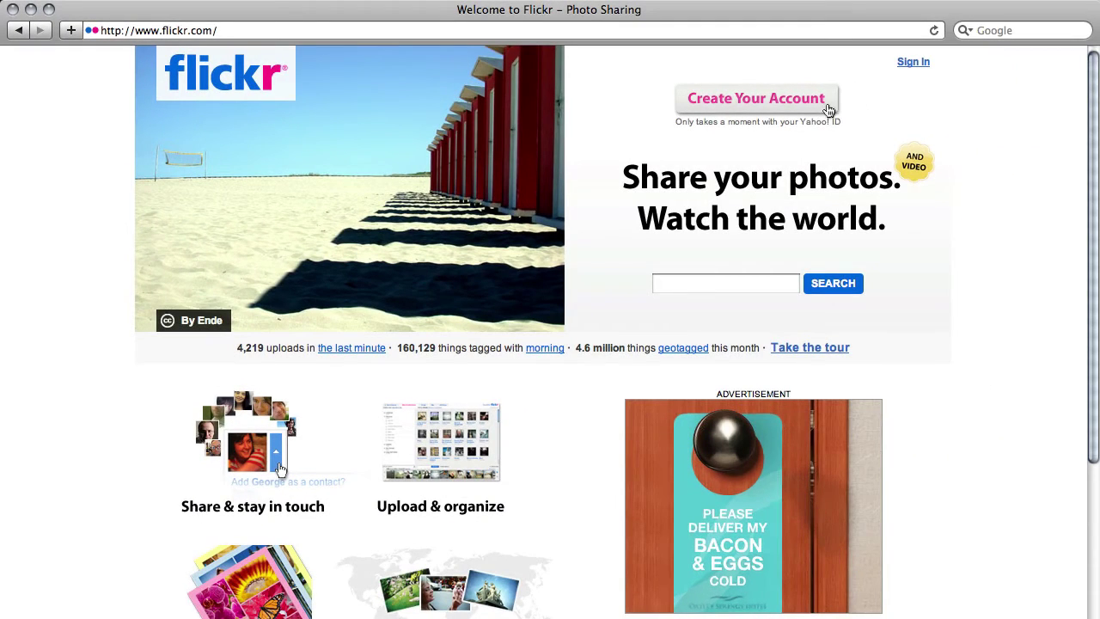
# Step: Confirm the Yahoo password and create the Flickr account with screen name 'COFA Online'
pyautogui.click(757, 99)
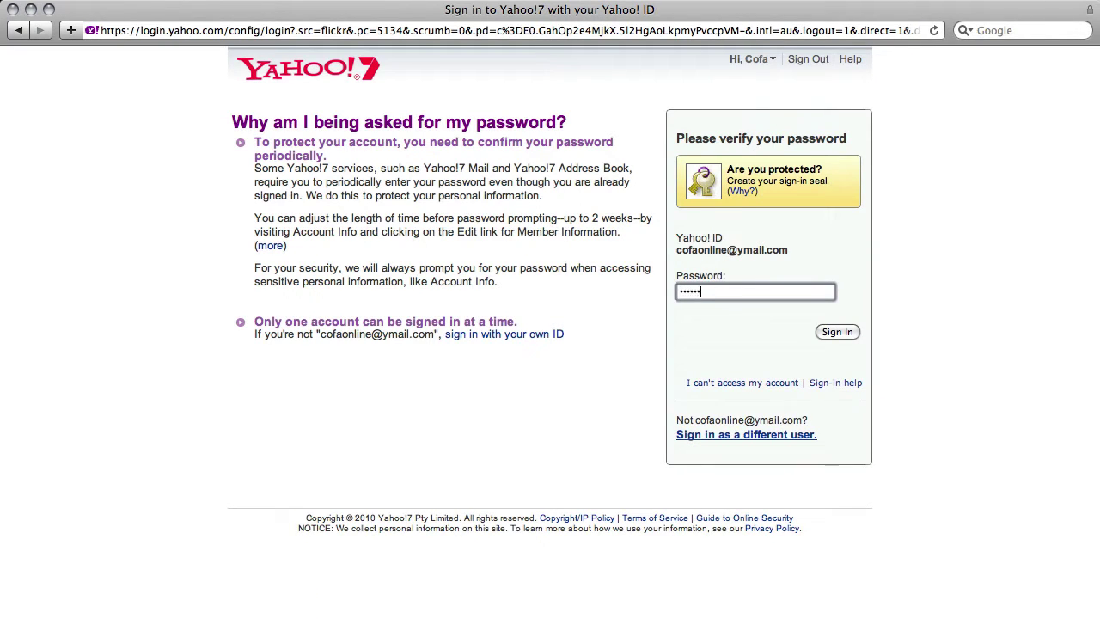
pyautogui.press('Return')
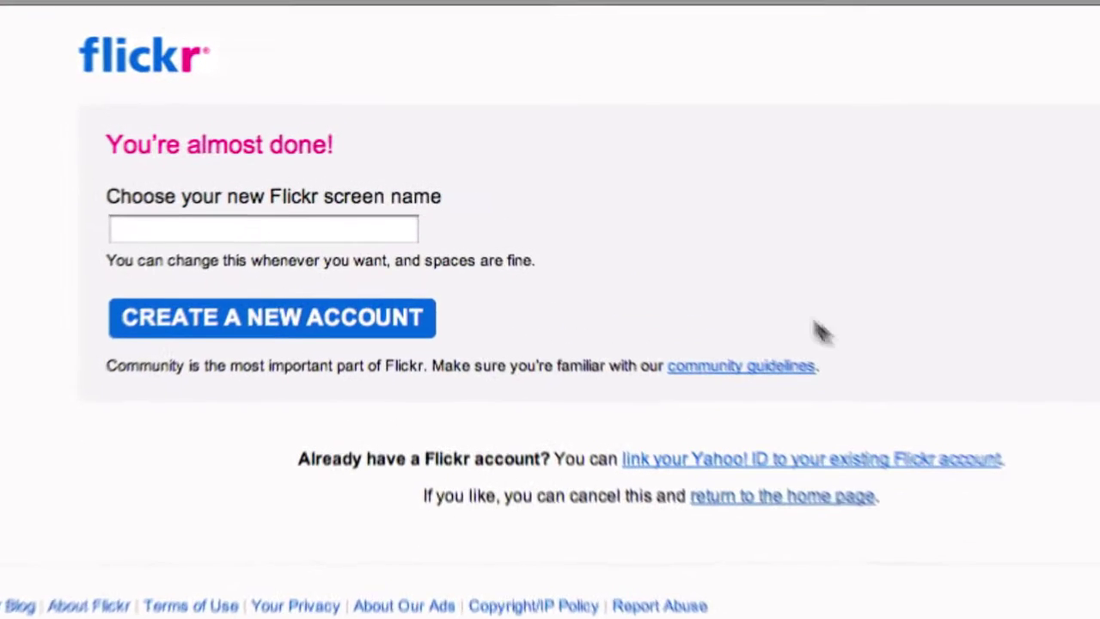
pyautogui.click(258, 252)
pyautogui.write('COFA Online')
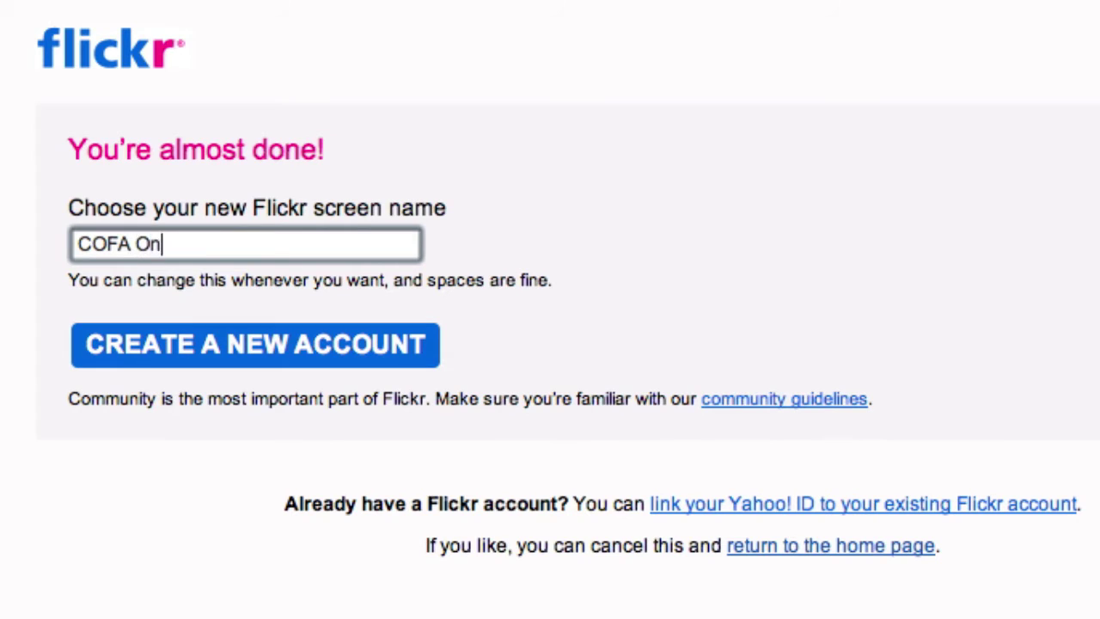
pyautogui.click(211, 349)
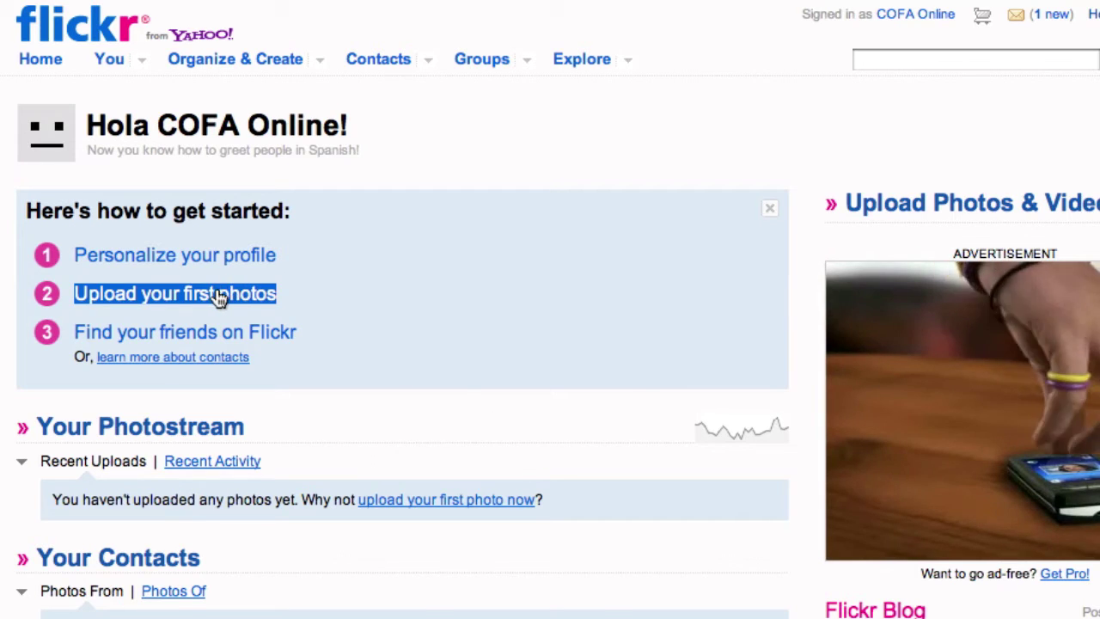
pyautogui.click(216, 292)
# Step: Select all 13 photos in temp pics, starting at DSC00433.jpg, and upload them publicly
pyautogui.click(516, 270)
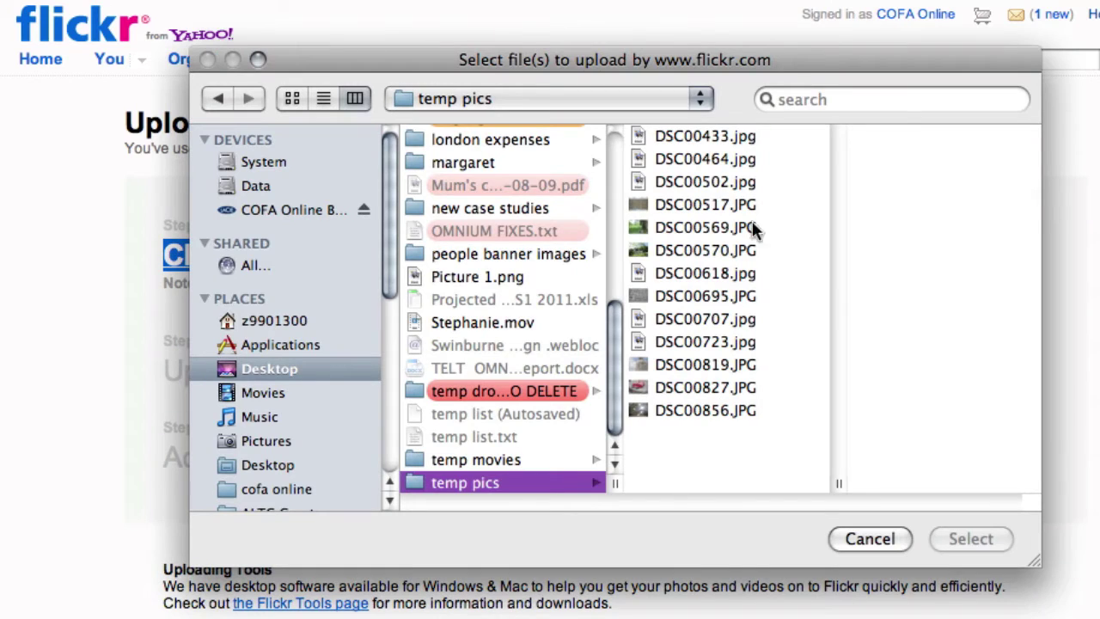
pyautogui.click(688, 136)
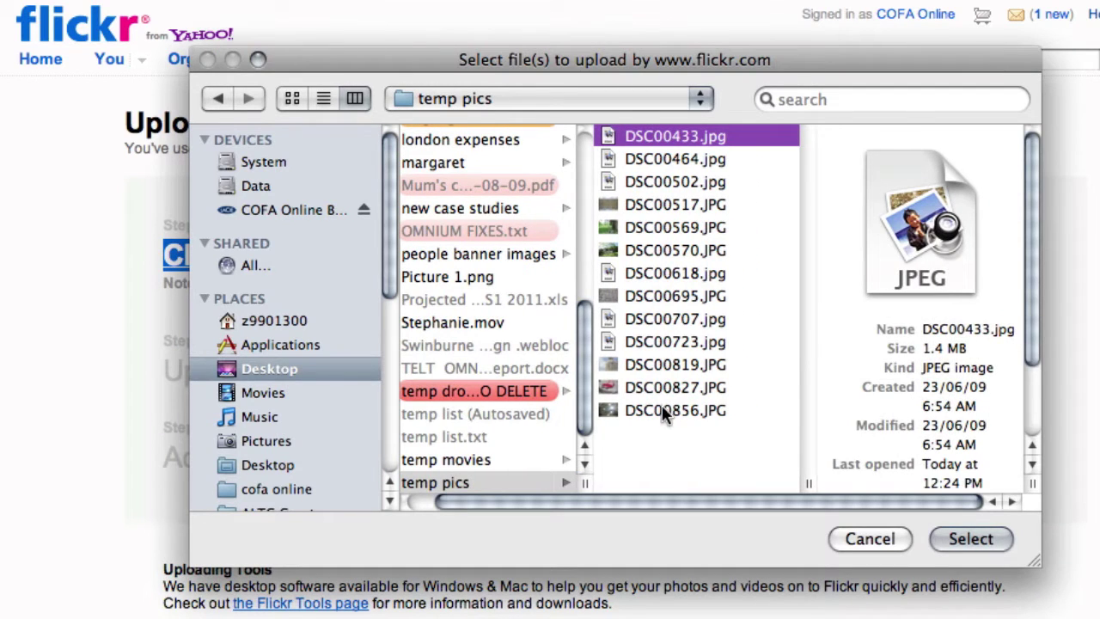
pyautogui.keyDown('shift'); pyautogui.click(666, 414); pyautogui.keyUp('shift')
pyautogui.click(971, 538)
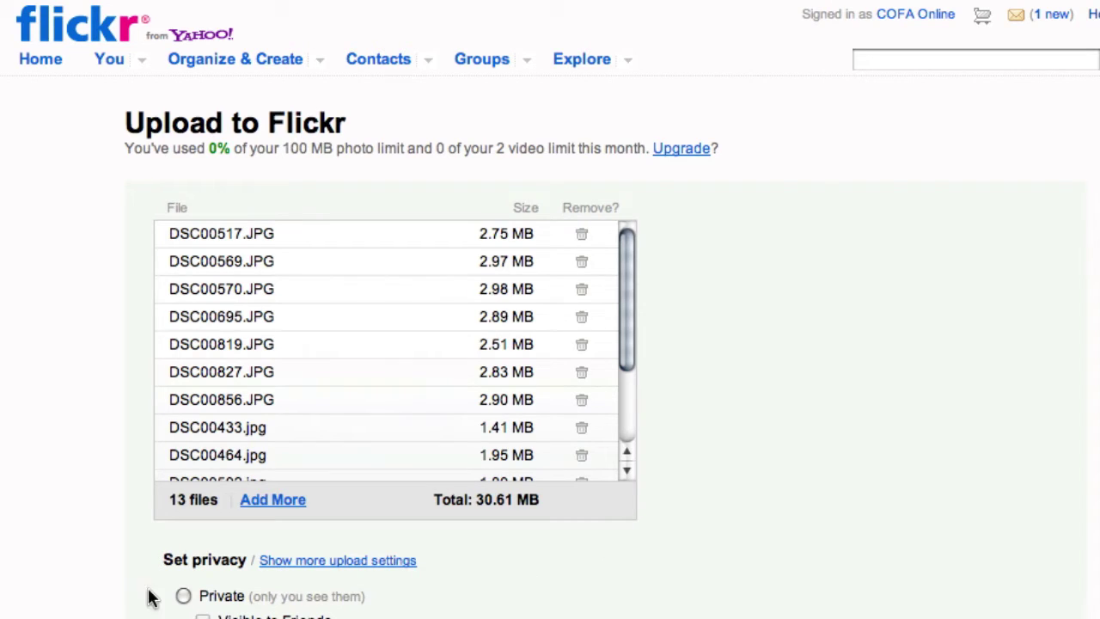
pyautogui.scroll(-4, 142, 599)
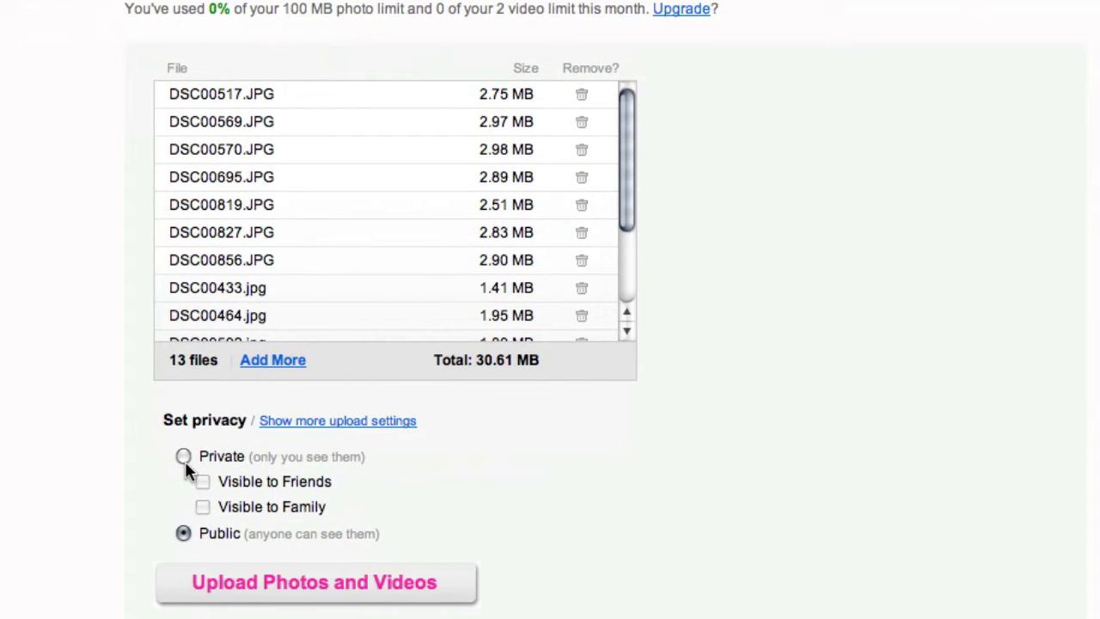
pyautogui.click(288, 593)
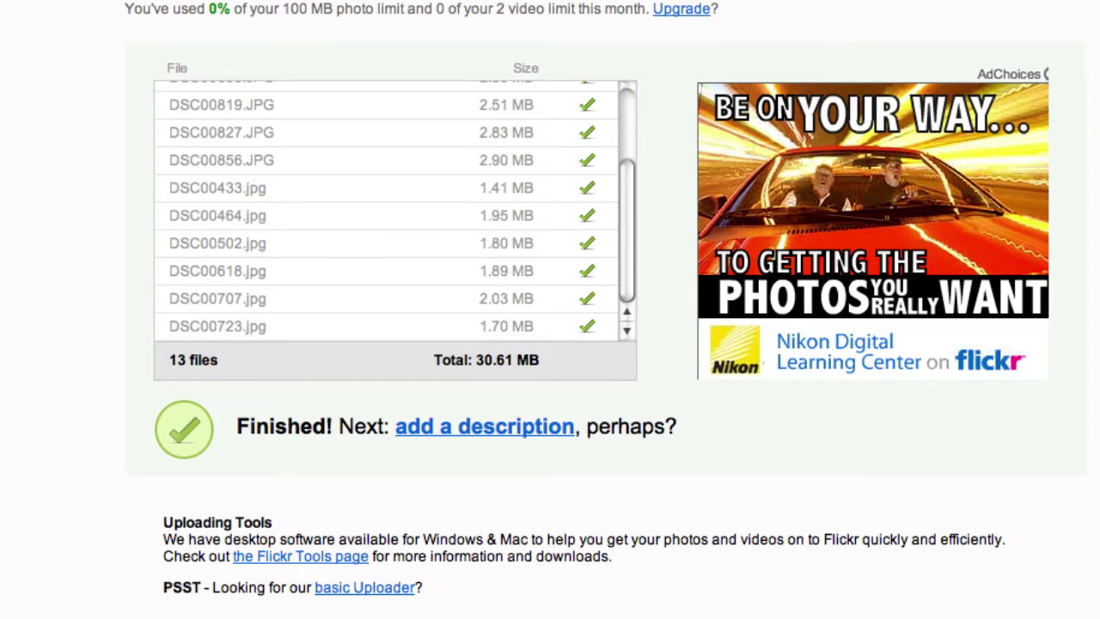
# Step: Add the batch tags holiday, rome, sun, fun to every uploaded photo
pyautogui.click(508, 426)
pyautogui.click(238, 283)
pyautogui.write('holiday, rome')
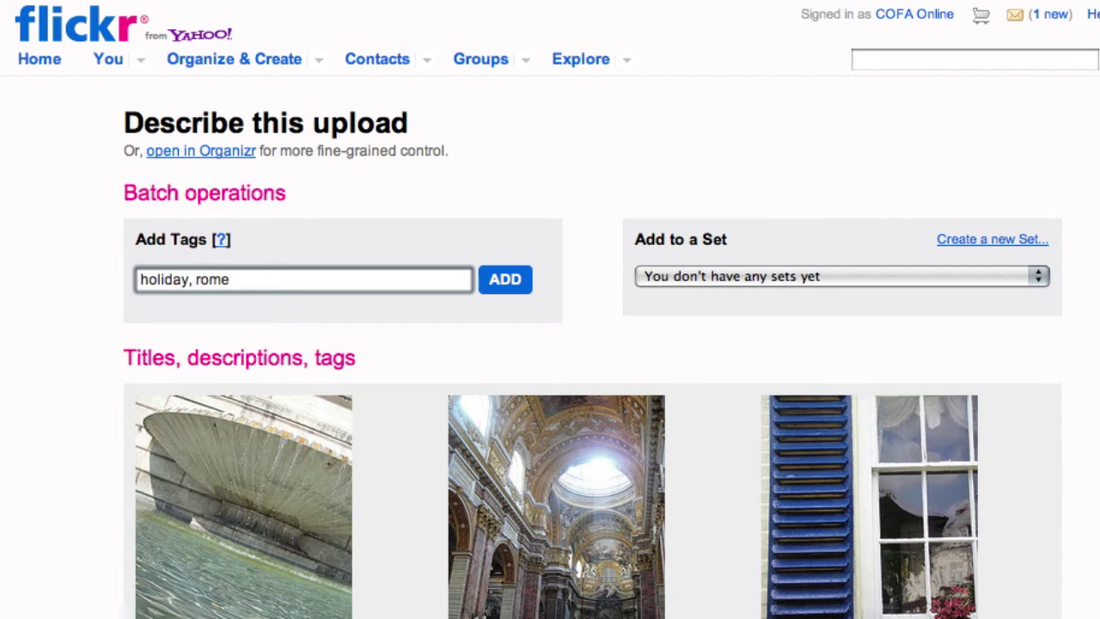
pyautogui.write(', sun, fun')
pyautogui.click(505, 290)
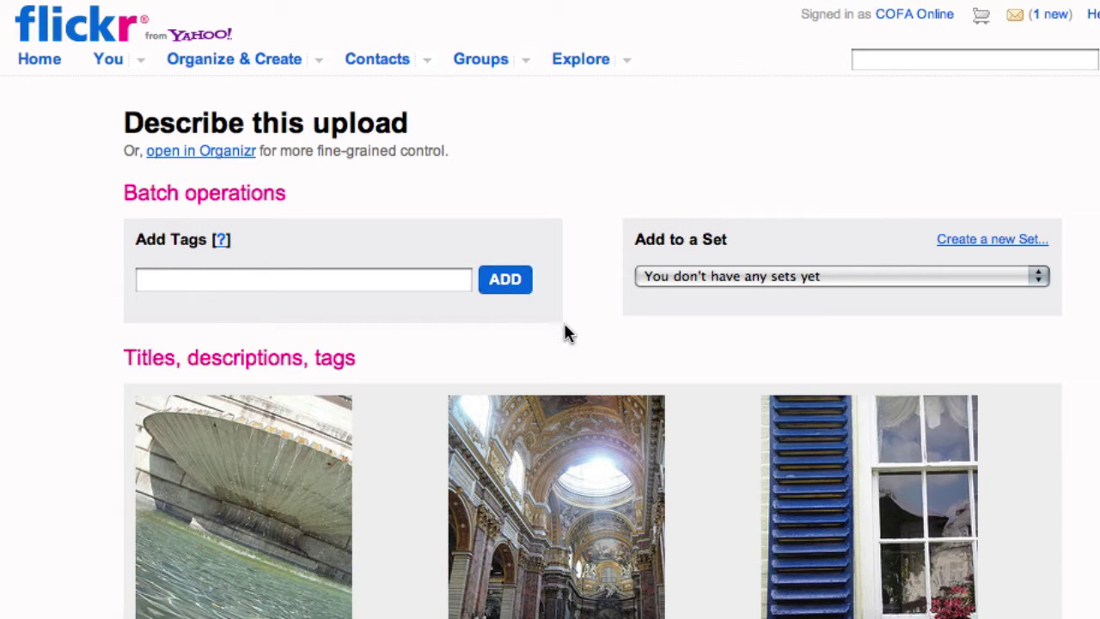
# Step: Create the set 'My Holiday' described as 'My trip around the UK and Italy!' for the upload
pyautogui.click(778, 274)
pyautogui.click(948, 234)
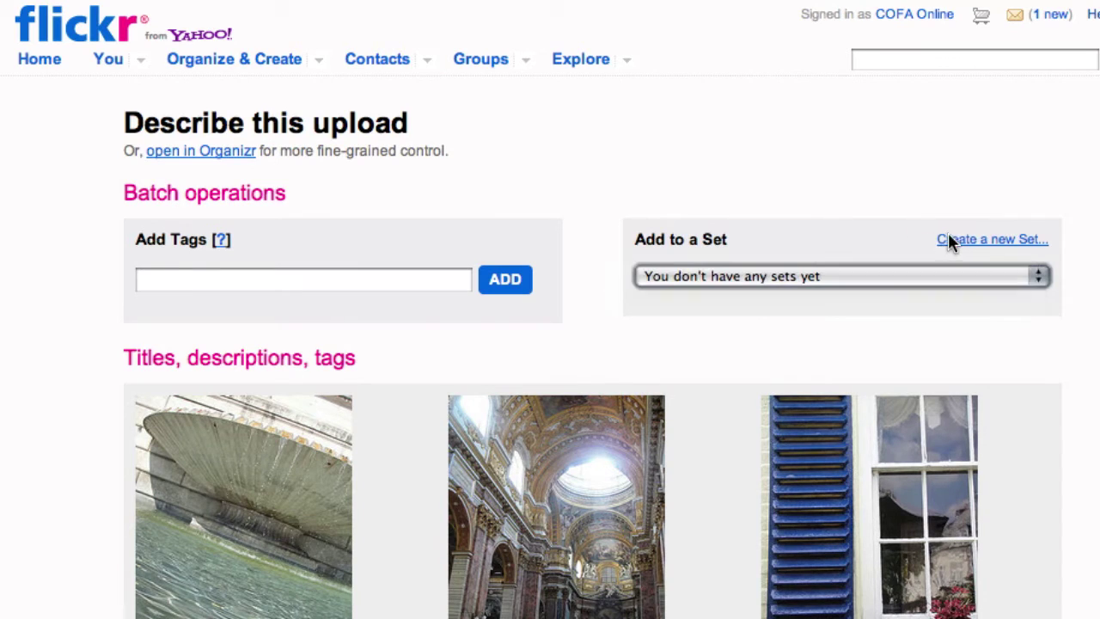
pyautogui.click(954, 241)
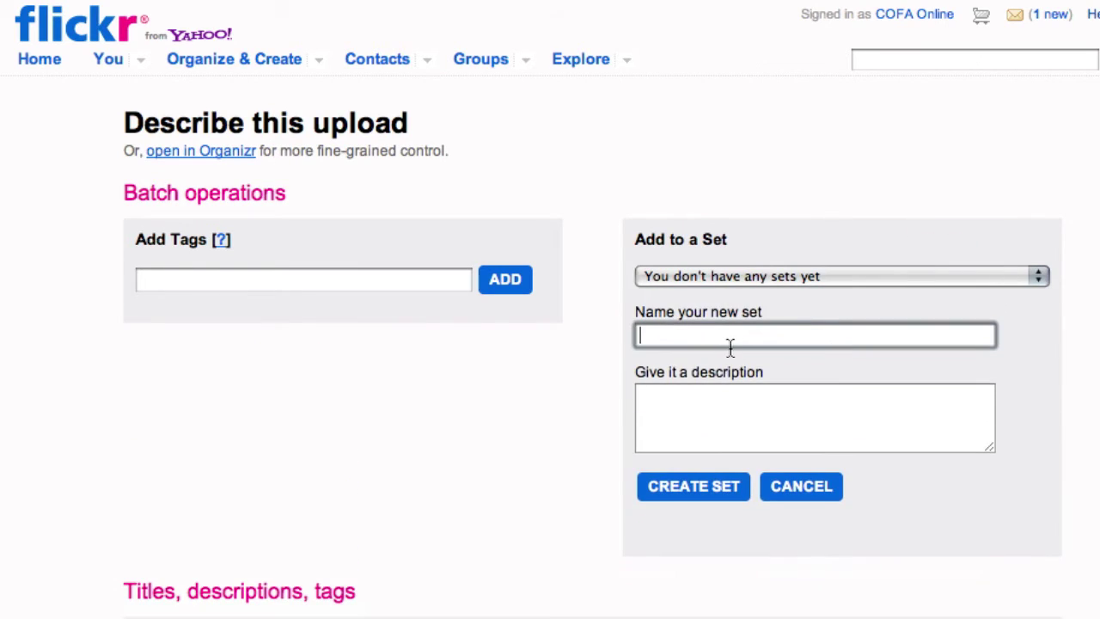
pyautogui.write('My Holiday')
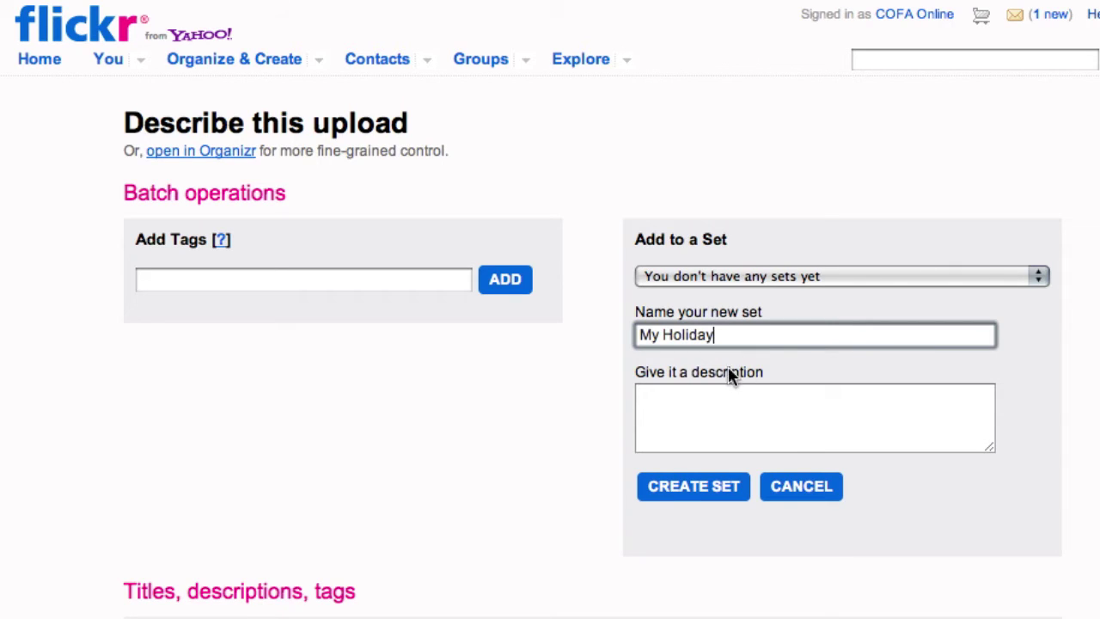
pyautogui.click(678, 427)
pyautogui.write('My')
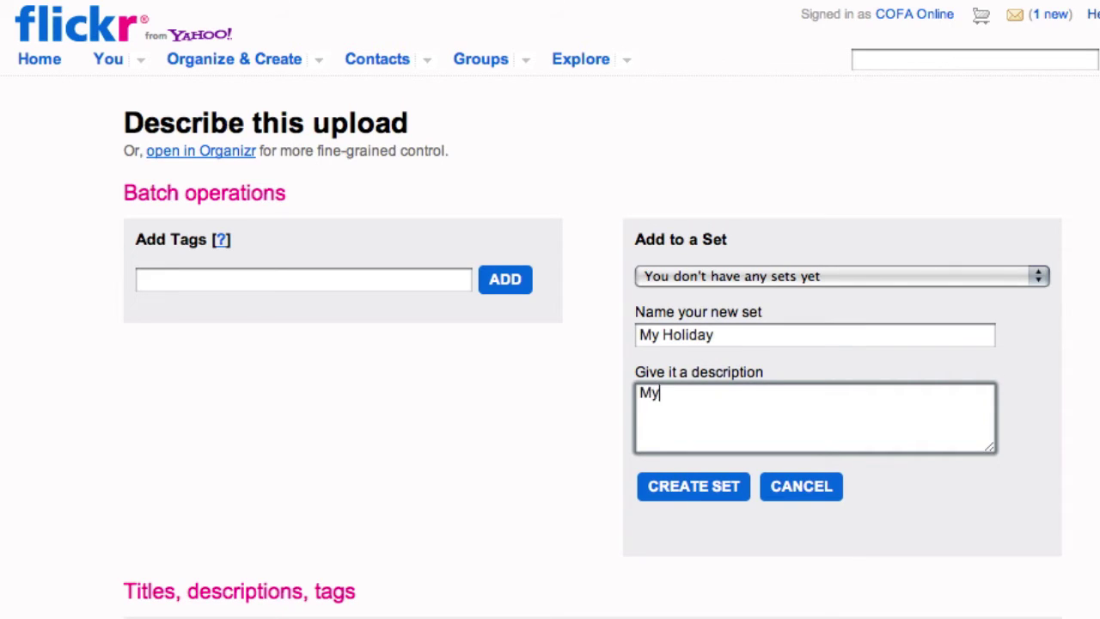
pyautogui.write(' trip around the')
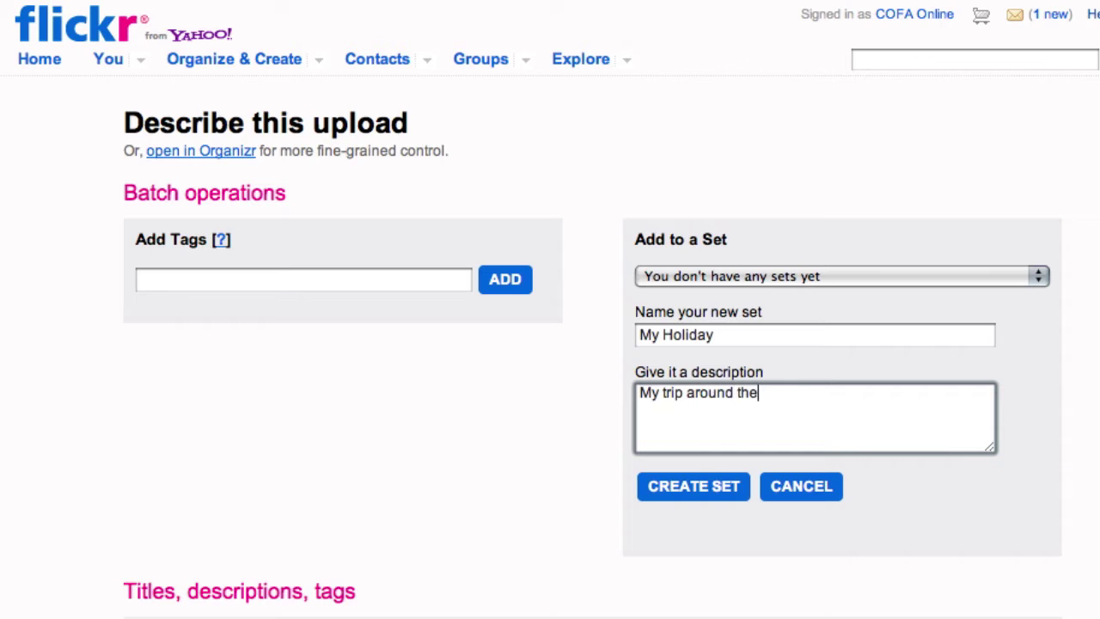
pyautogui.write(' UK and Italy')
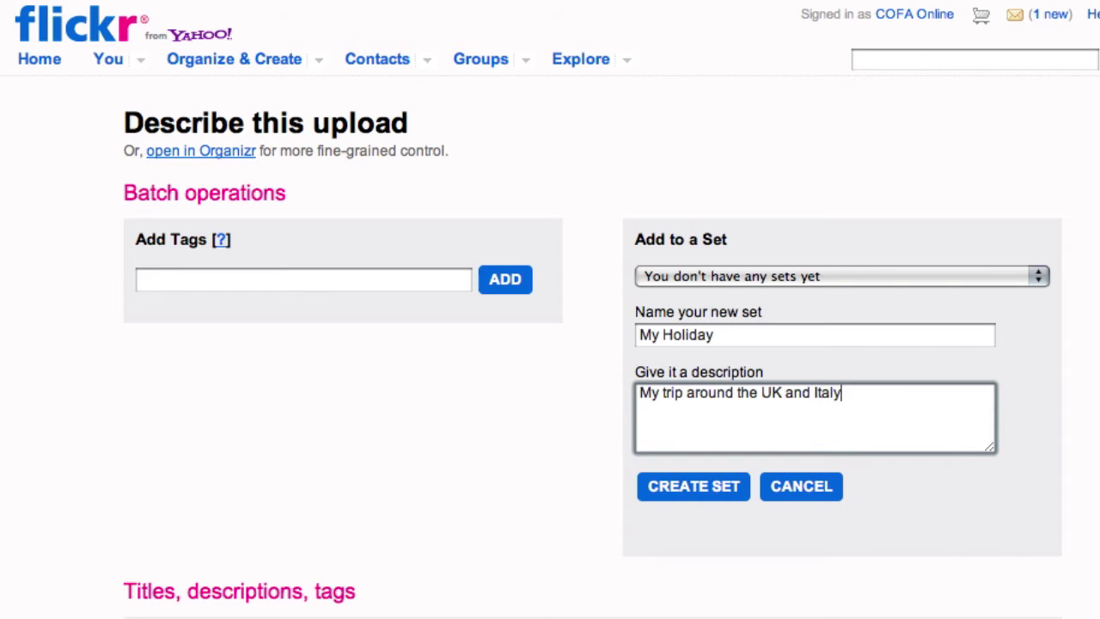
pyautogui.write('!')
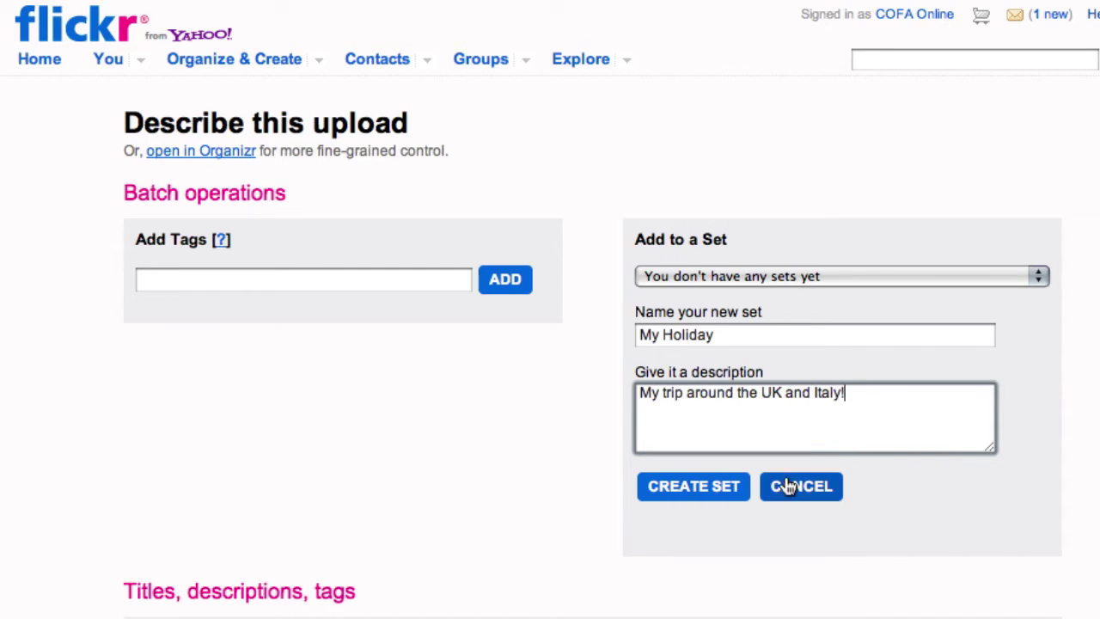
pyautogui.click(712, 484)
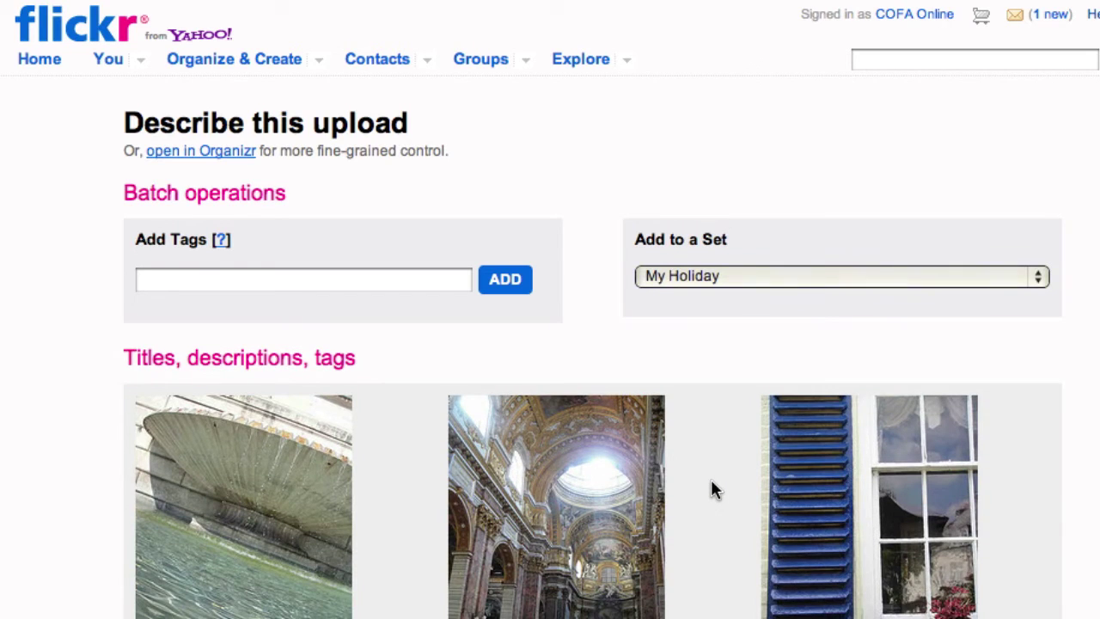
pyautogui.scroll(-10, 711, 482)
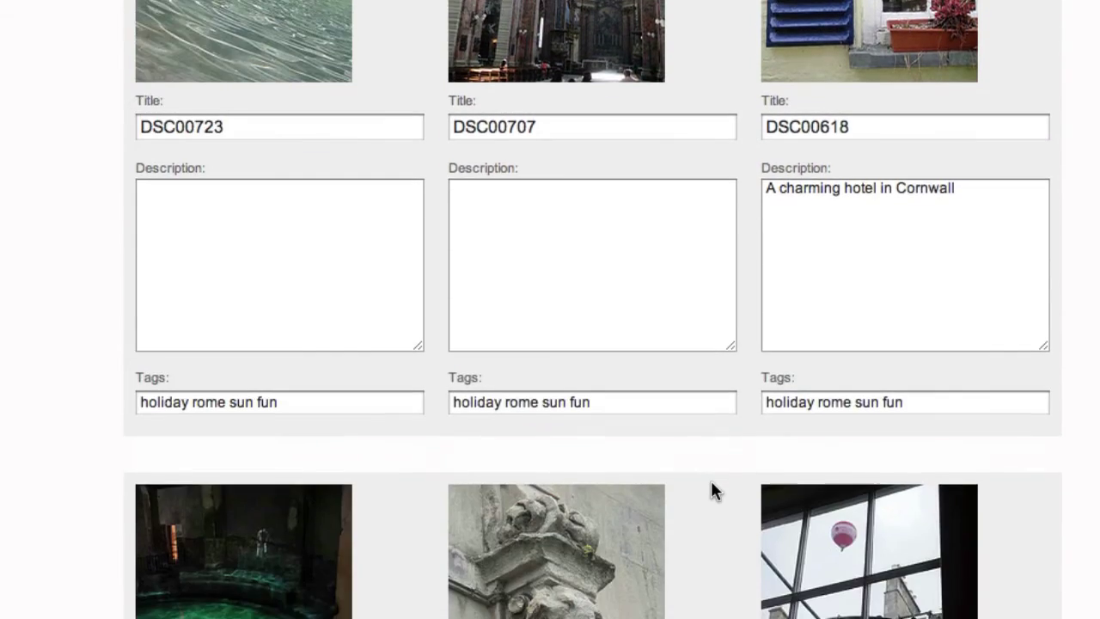
pyautogui.scroll(-20, 710, 483)
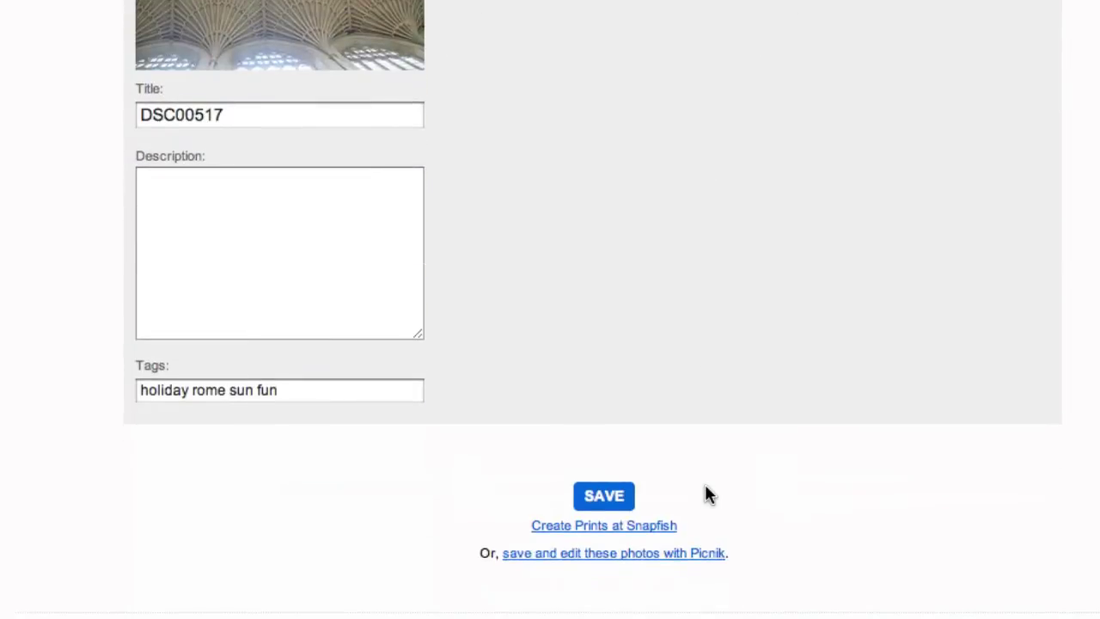
# Step: Save the upload's titles, descriptions and tags, then open the licence settings for DSC00569
pyautogui.click(625, 499)
pyautogui.scroll(-8, 625, 499)
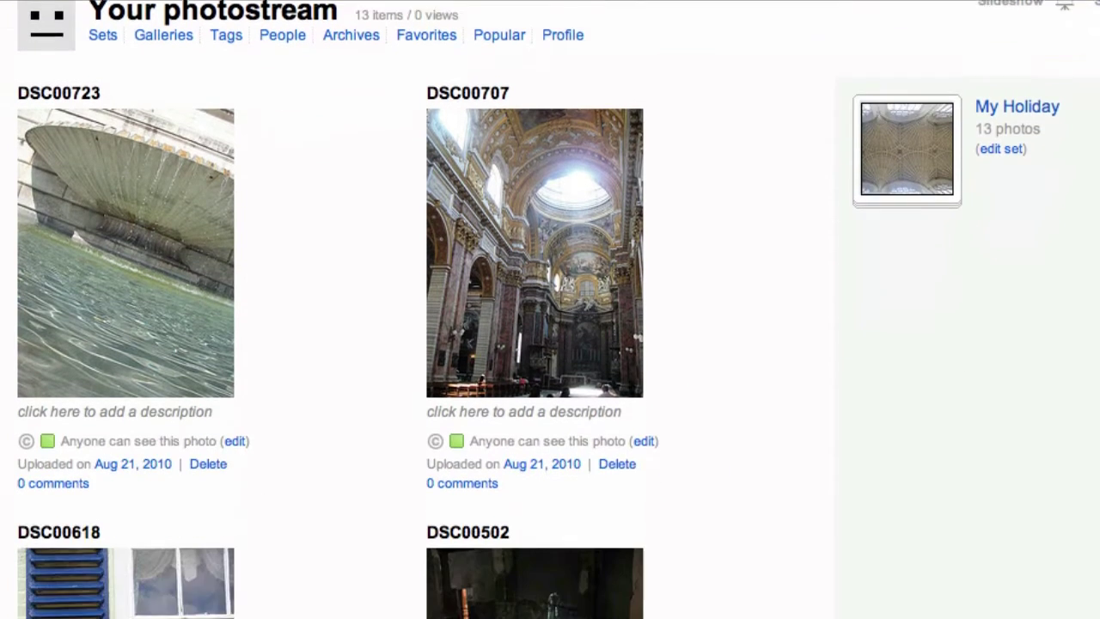
pyautogui.scroll(-8, 550, 310)
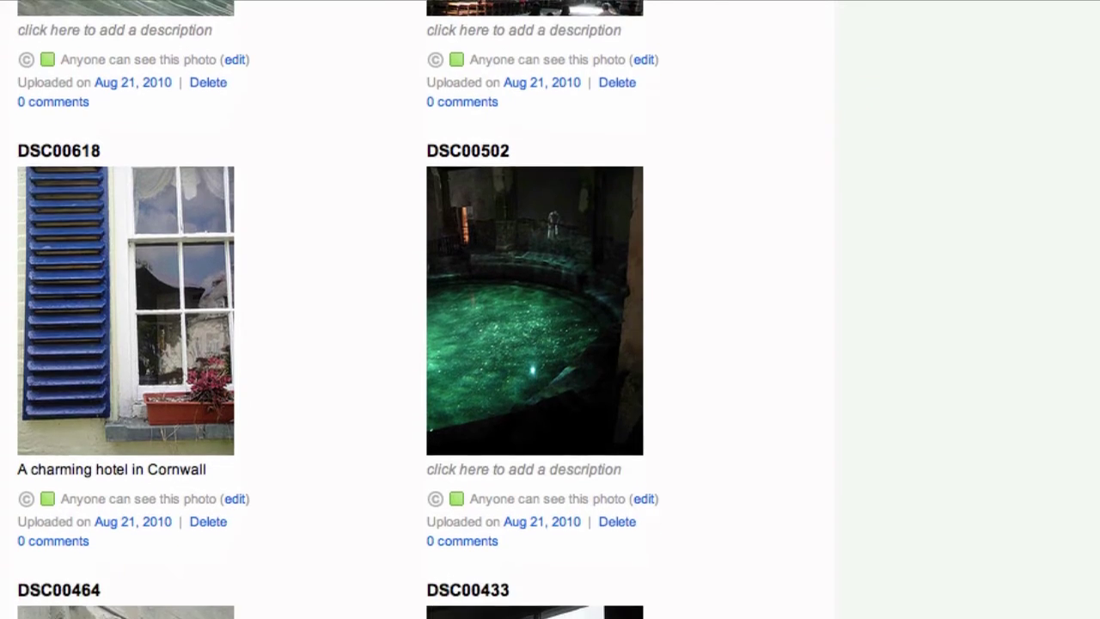
pyautogui.scroll(-10, 550, 310)
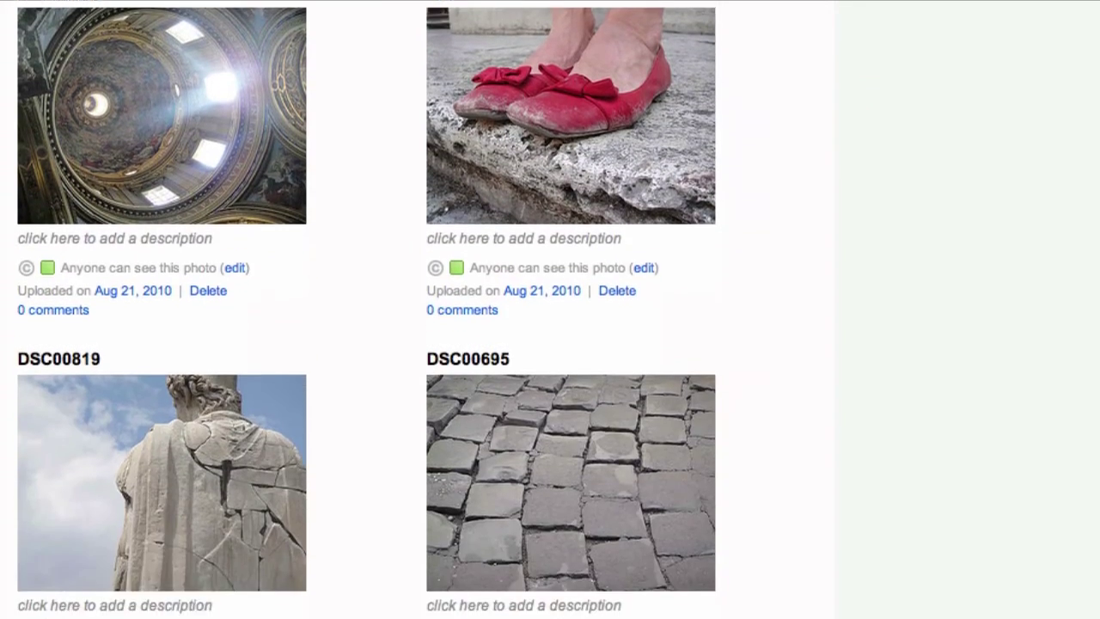
pyautogui.scroll(-4, 784, 498)
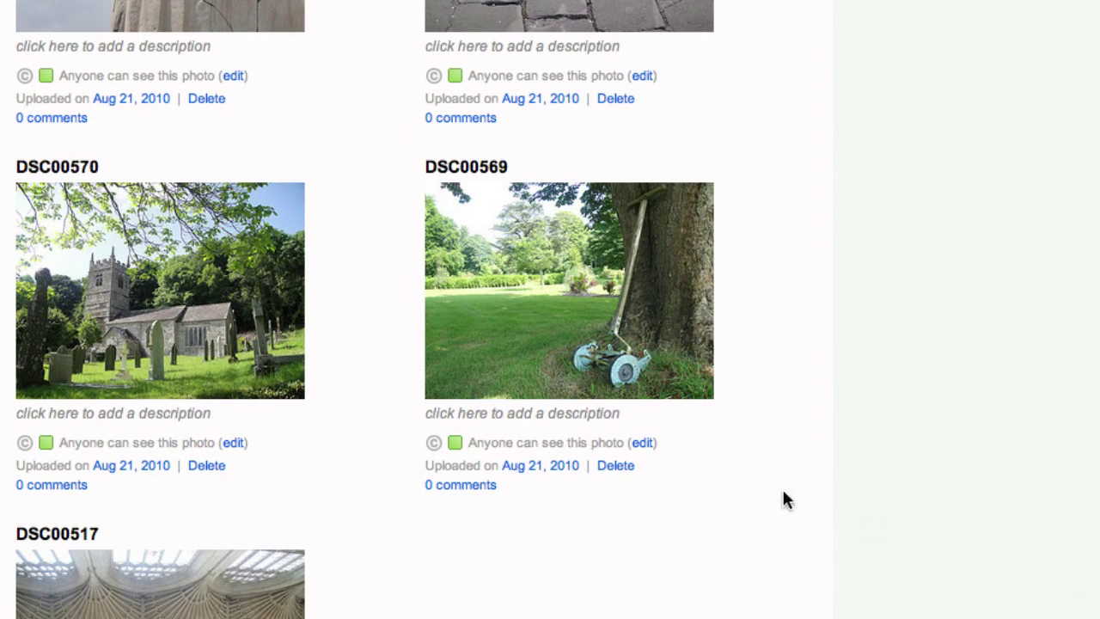
pyautogui.click(645, 443)
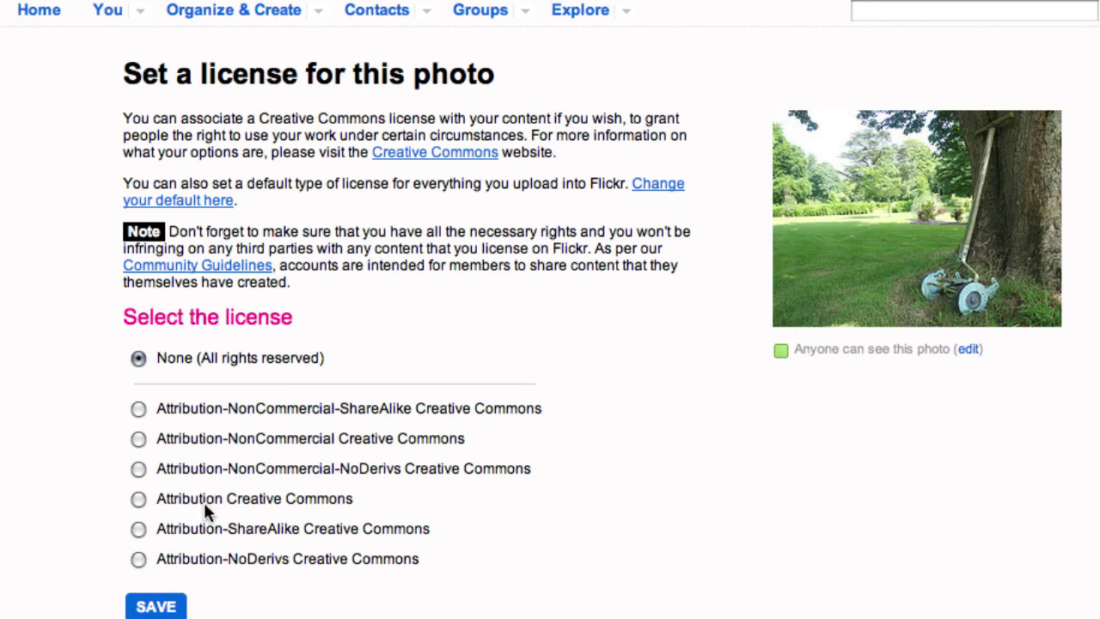
# Step: Save an Attribution Creative Commons licence for DSC00569 and view its Some Rights Reserved details
pyautogui.click(139, 499)
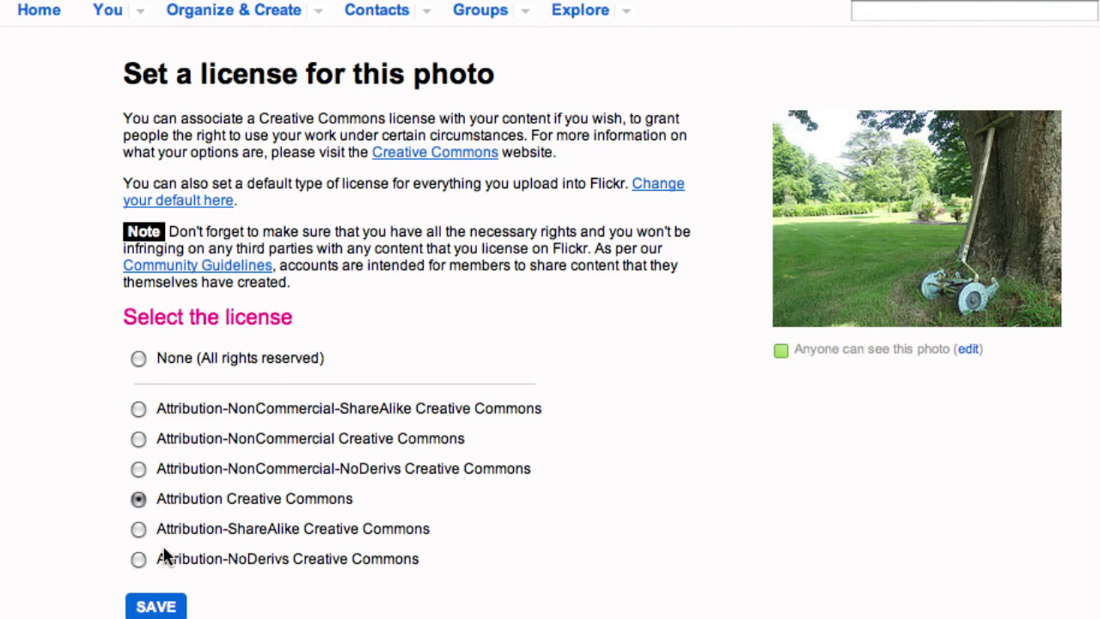
pyautogui.click(172, 608)
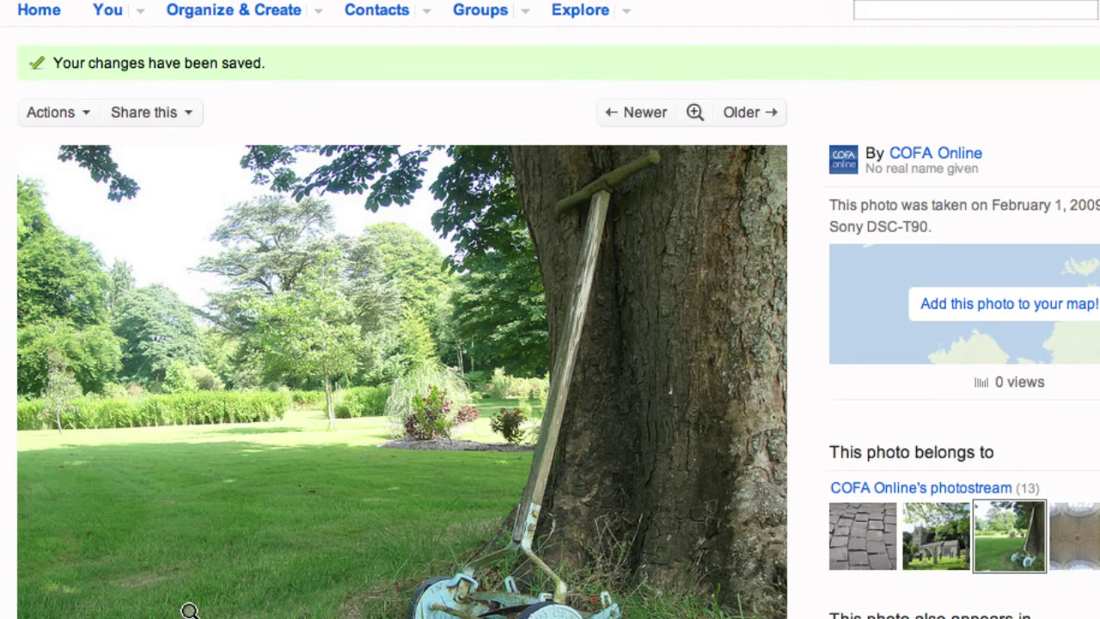
pyautogui.moveTo(372, 483)
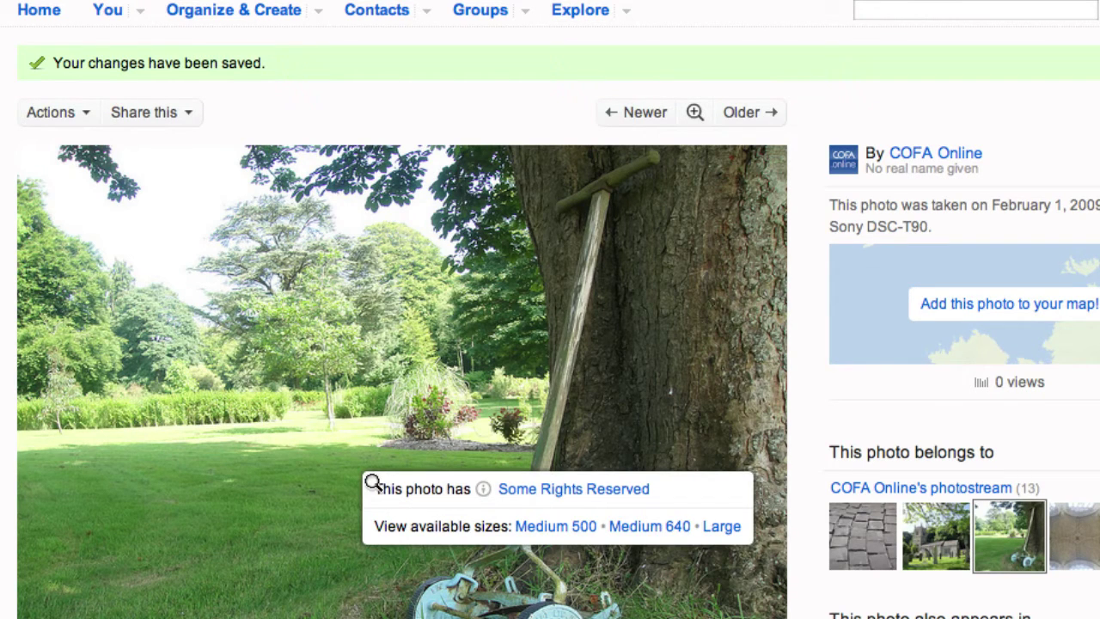
pyautogui.tripleClick(543, 499)
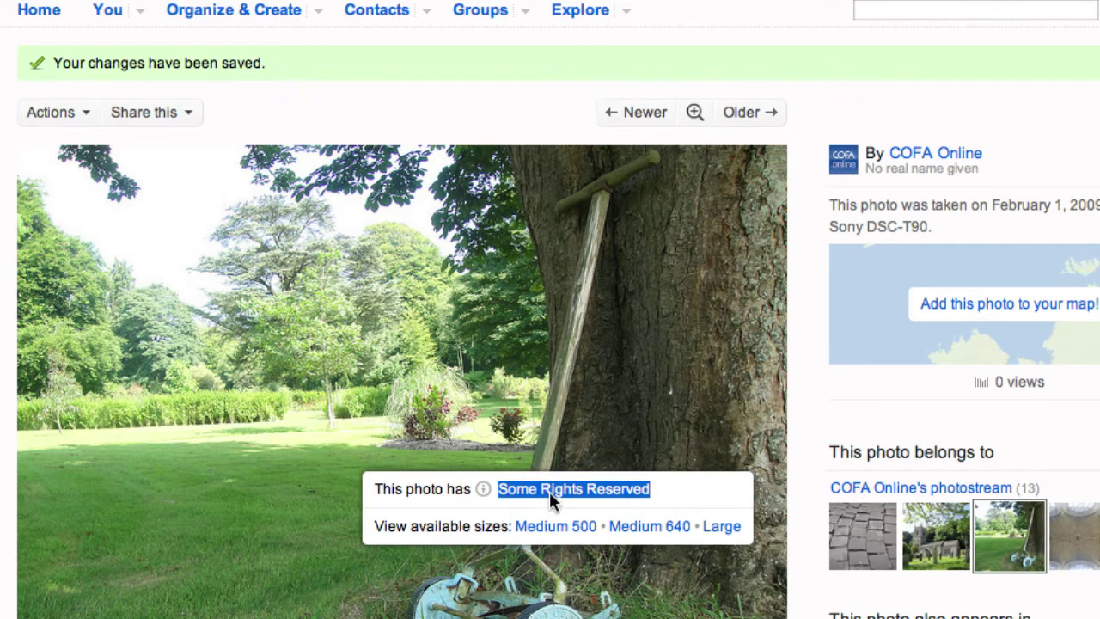
pyautogui.click(549, 494)
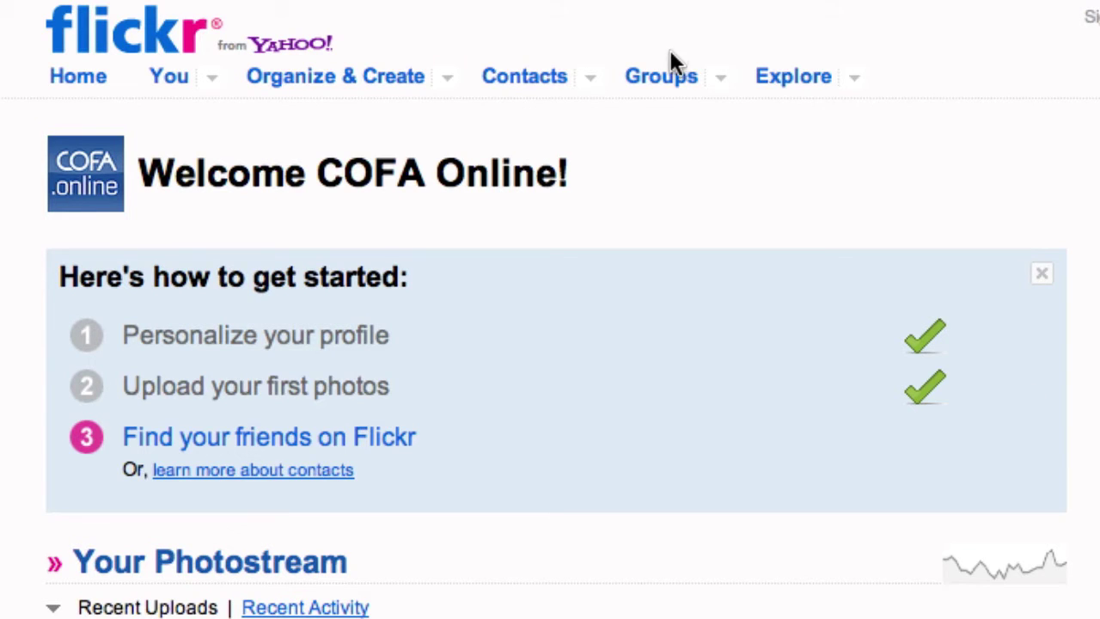
# Step: Begin a new Private group from the Groups menu and reach its empty name field
pyautogui.click(718, 79)
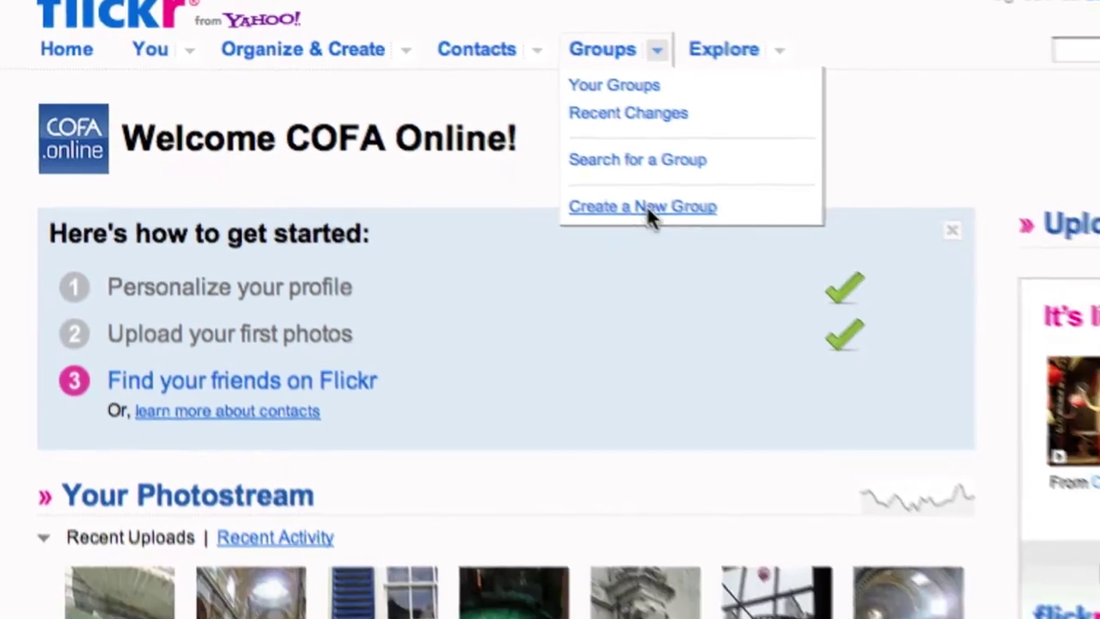
pyautogui.click(710, 250)
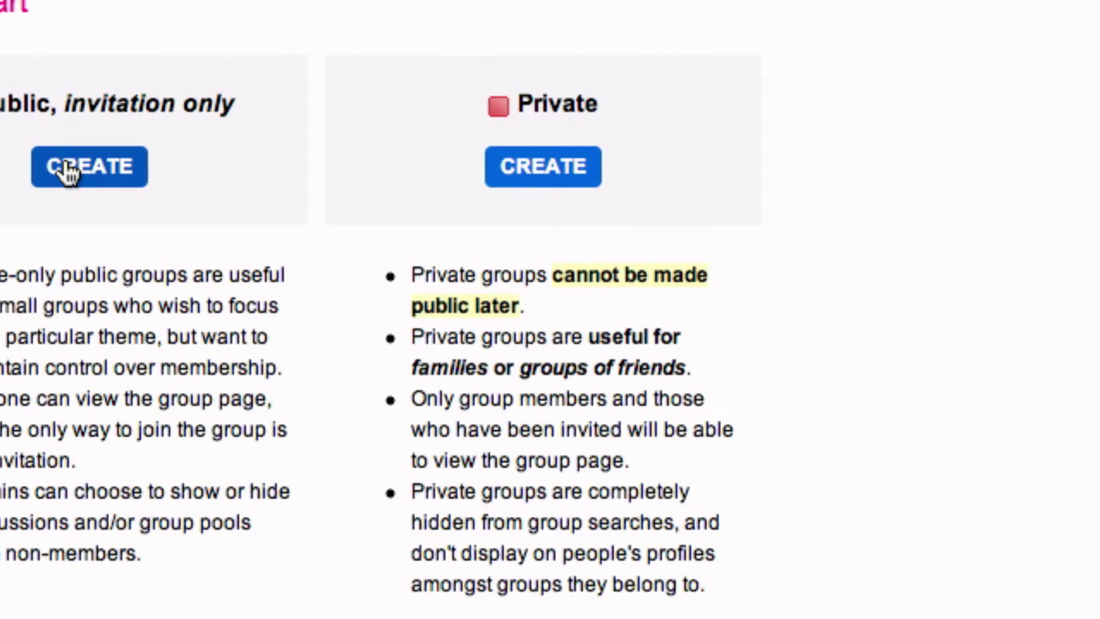
pyautogui.click(526, 168)
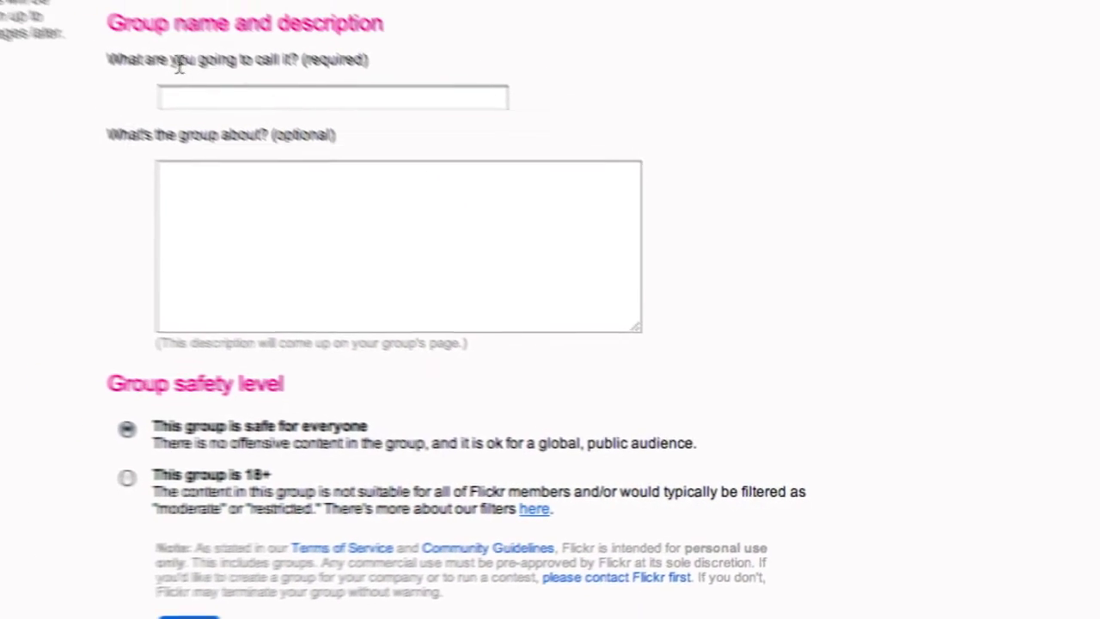
pyautogui.click(346, 177)
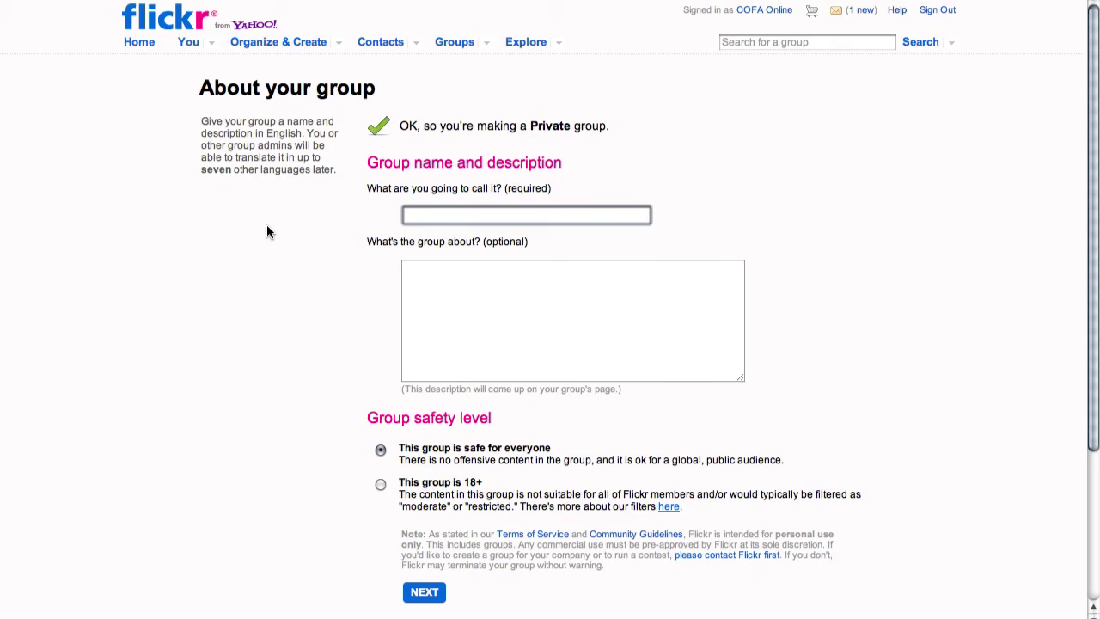
# Step: Name the group 'COFA Online class group' with its private-posting description and accept default member titles
pyautogui.write('COFA Online class group')
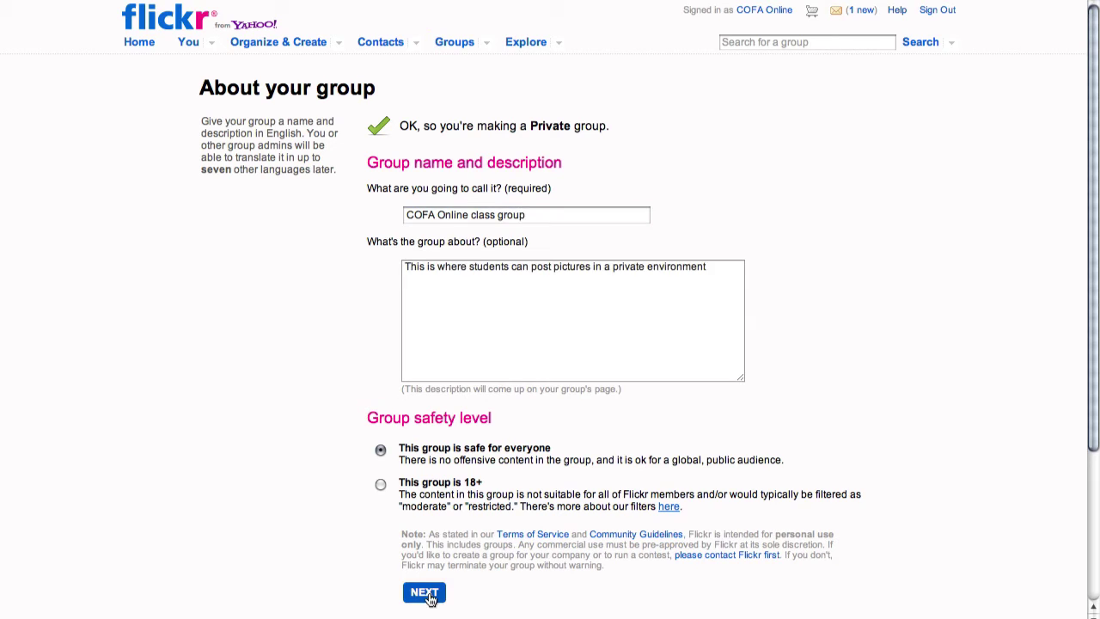
pyautogui.click(430, 595)
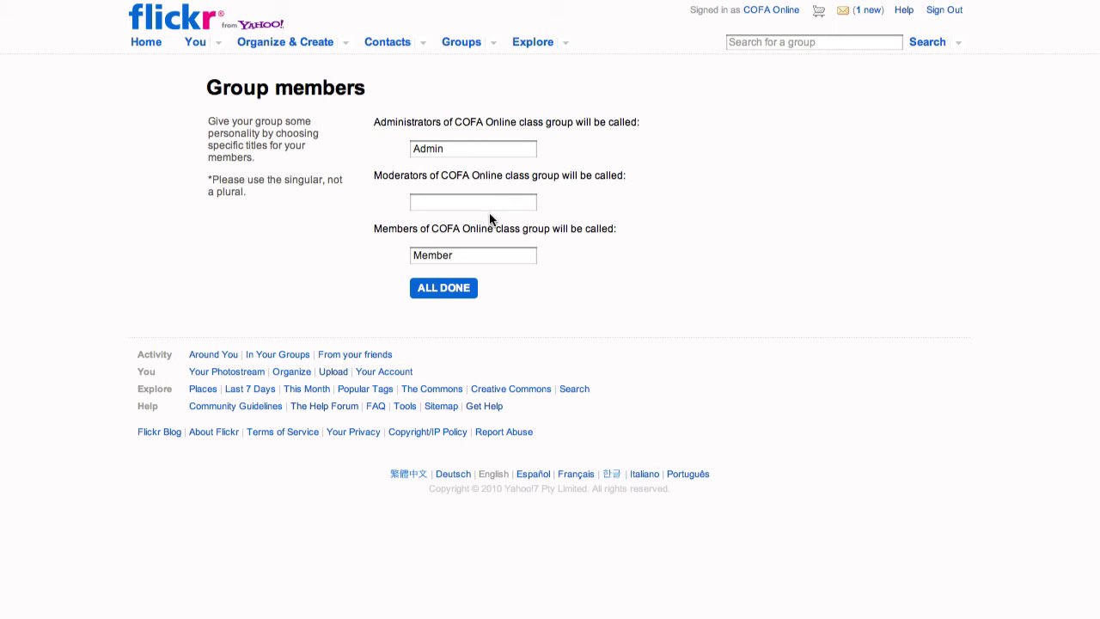
pyautogui.click(460, 294)
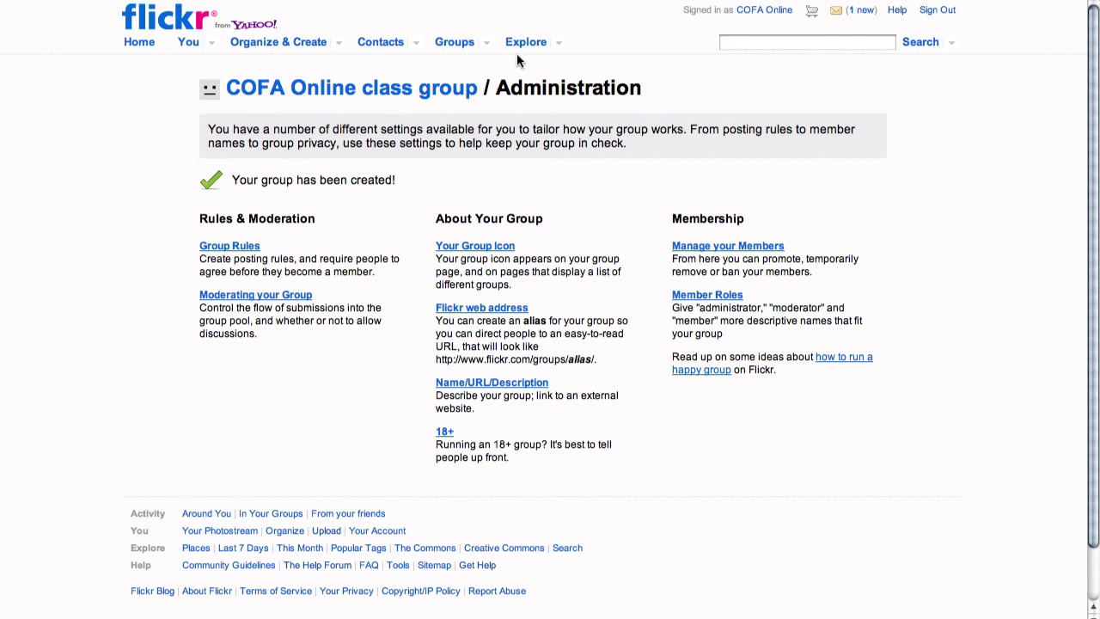
# Step: Post the topic 'Feedback on posted images' in COFA Online class group and return to its page
pyautogui.click(489, 43)
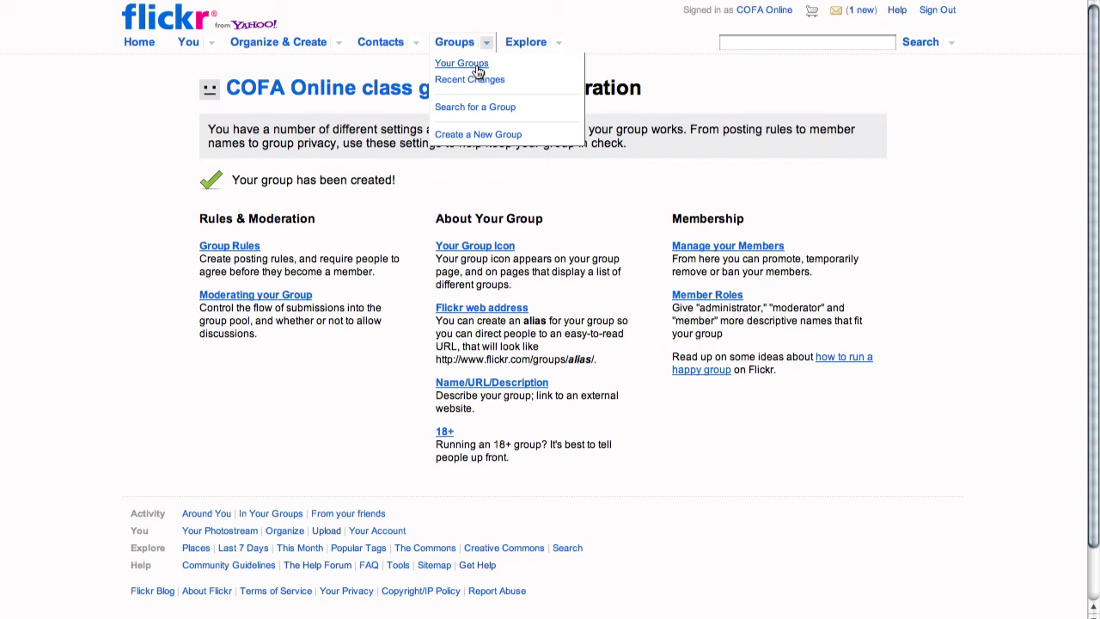
pyautogui.click(462, 64)
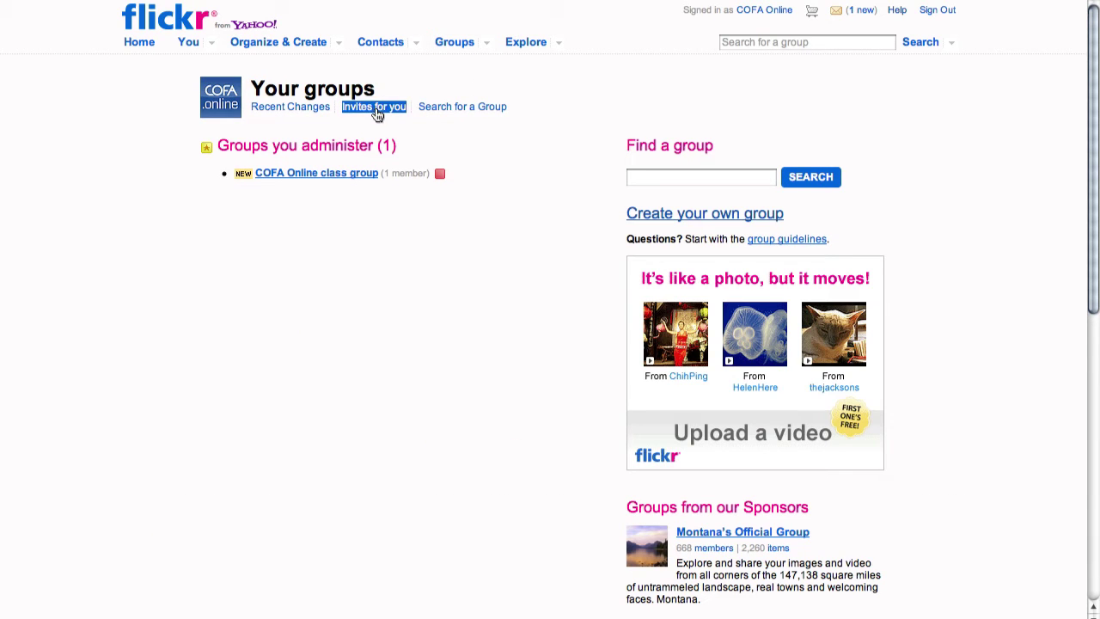
pyautogui.click(315, 175)
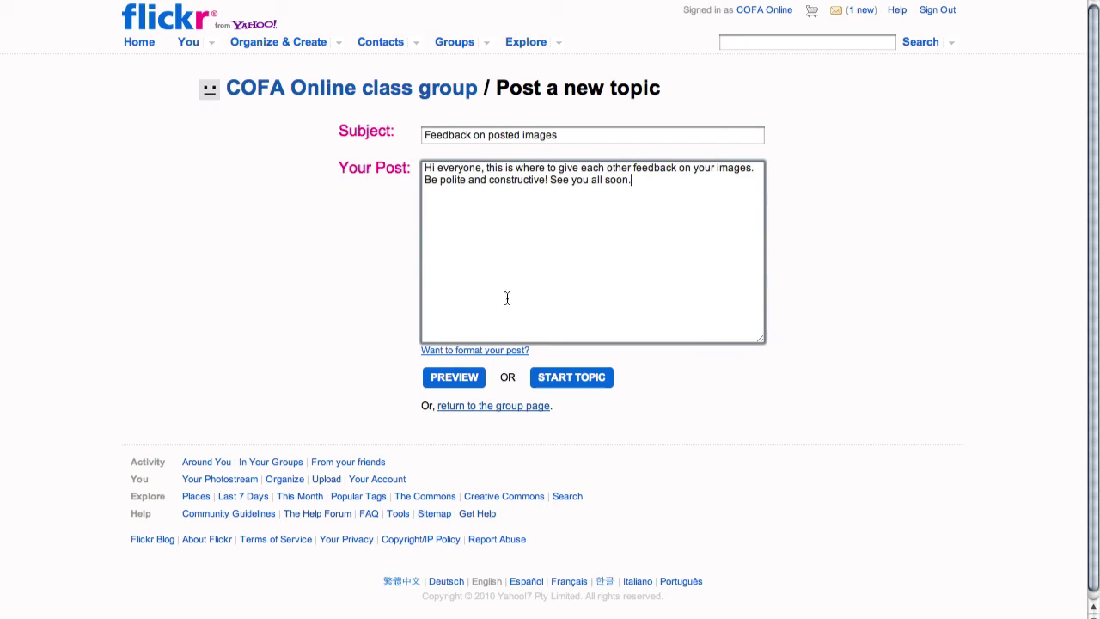
pyautogui.click(540, 378)
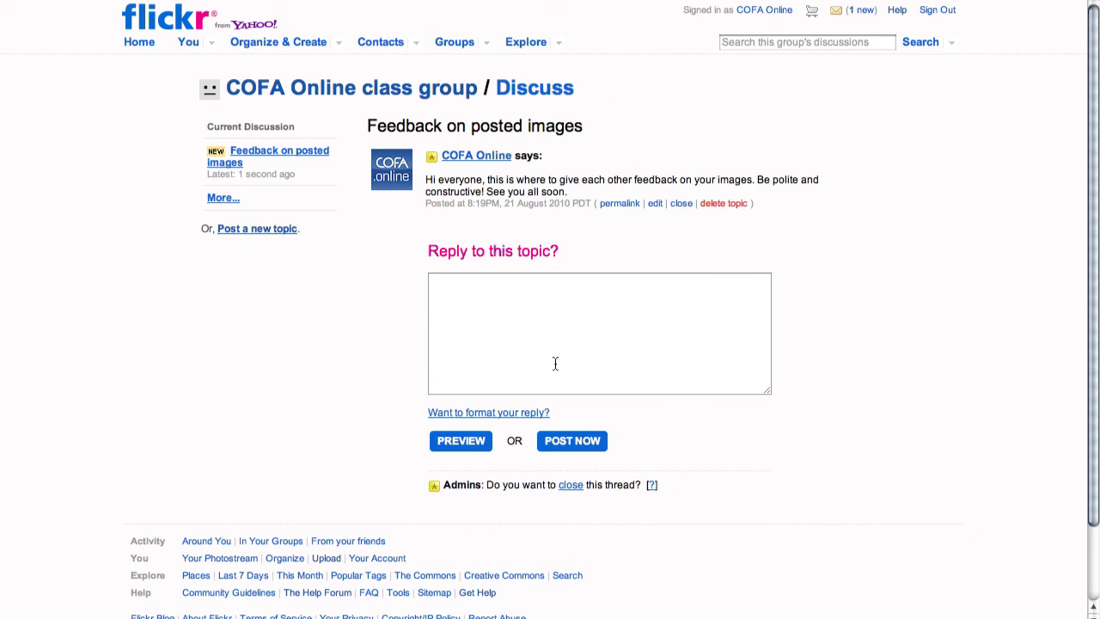
pyautogui.click(401, 89)
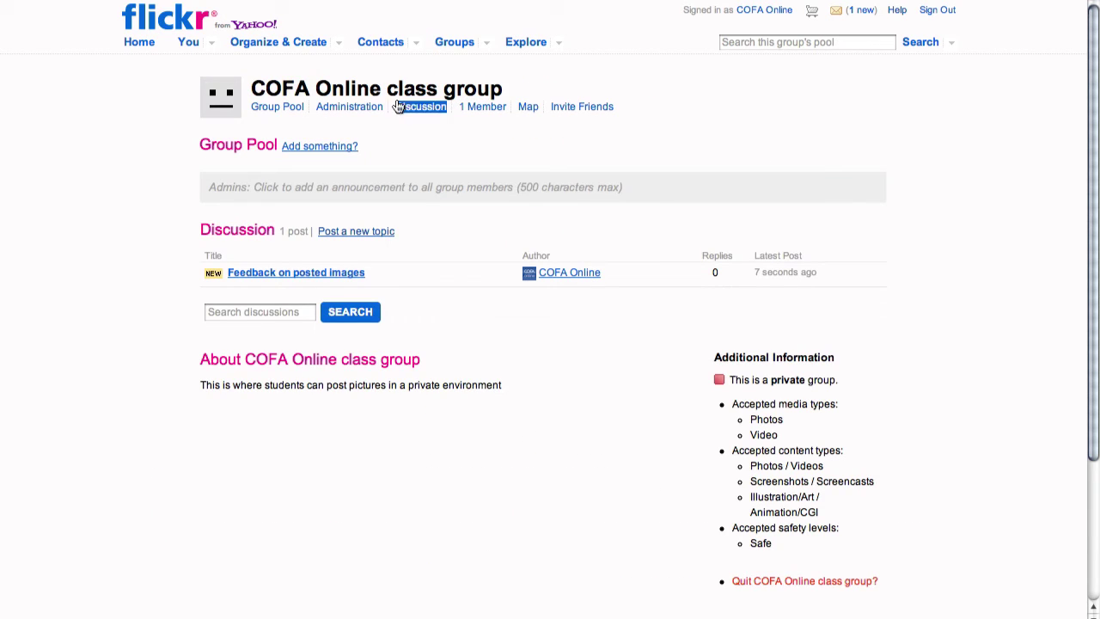
# Step: Add the blue-stairs window, lawn-mower and red-shoes photos to the COFA Online class group pool
pyautogui.tripleClick(320, 153)
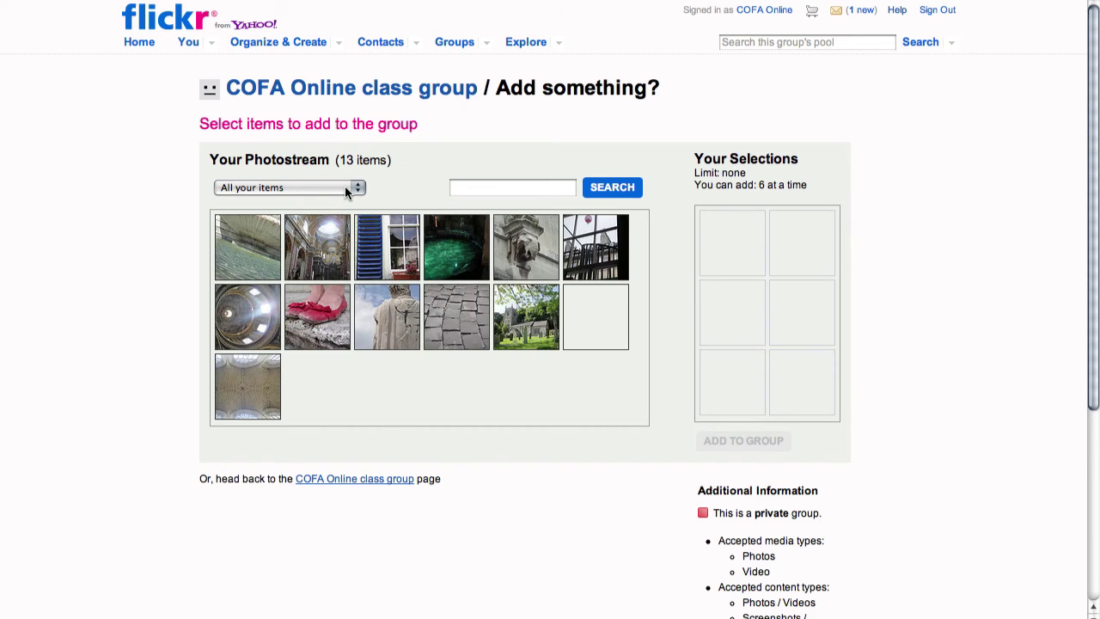
pyautogui.click(400, 264)
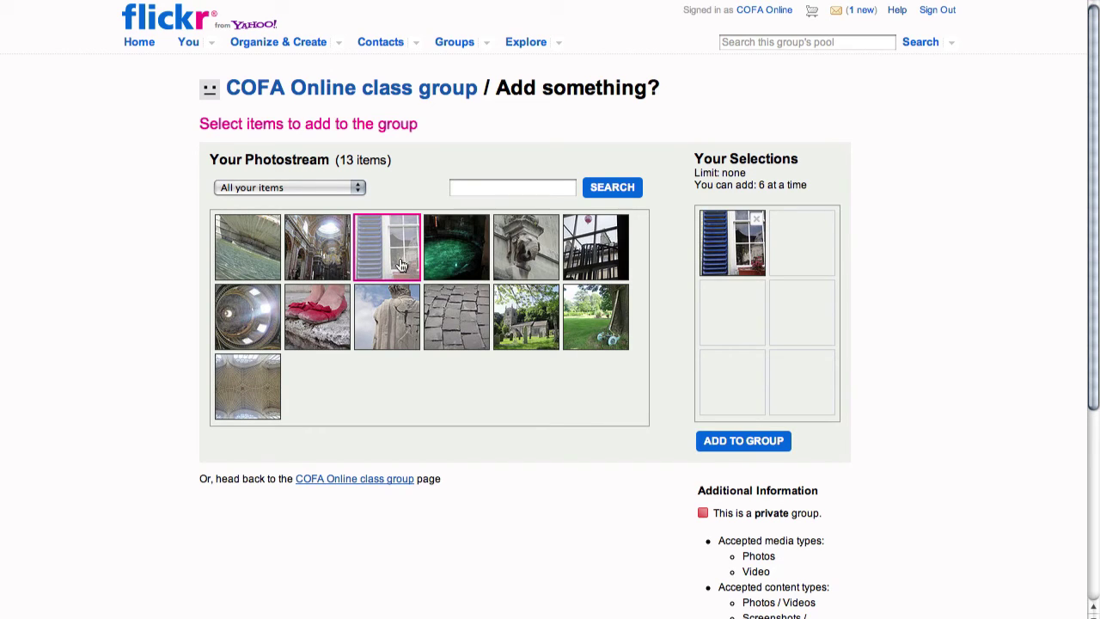
pyautogui.click(606, 344)
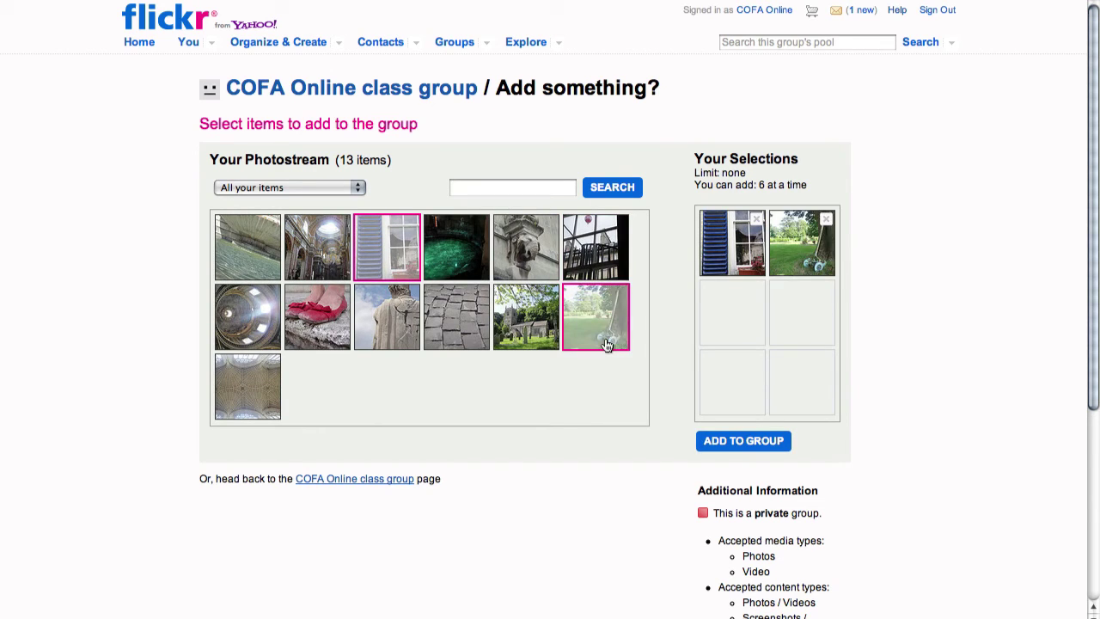
pyautogui.click(335, 314)
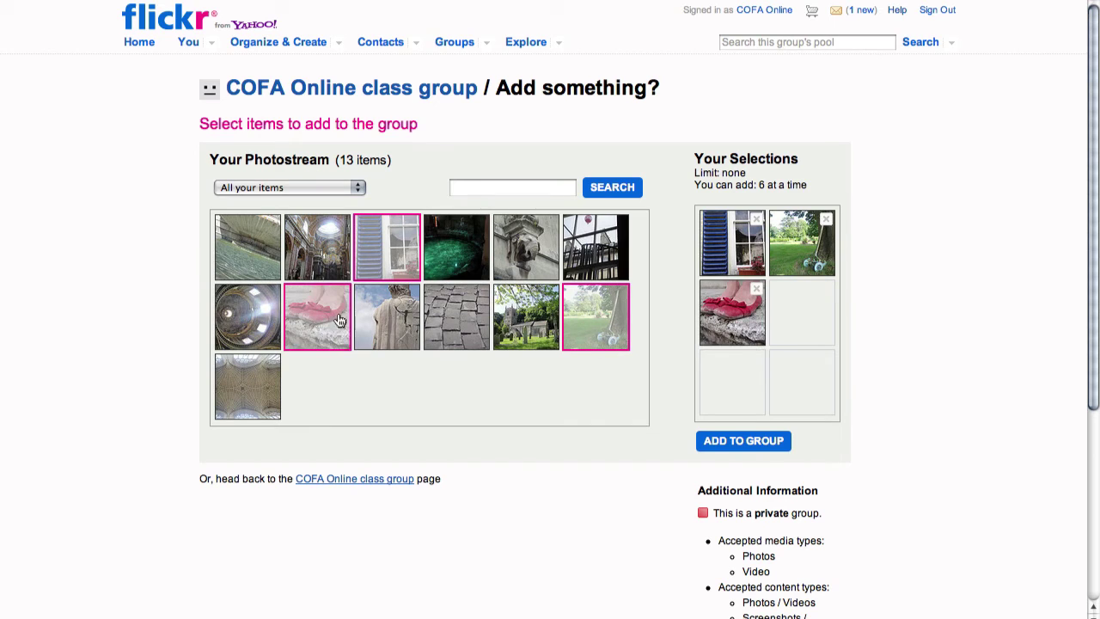
pyautogui.click(744, 441)
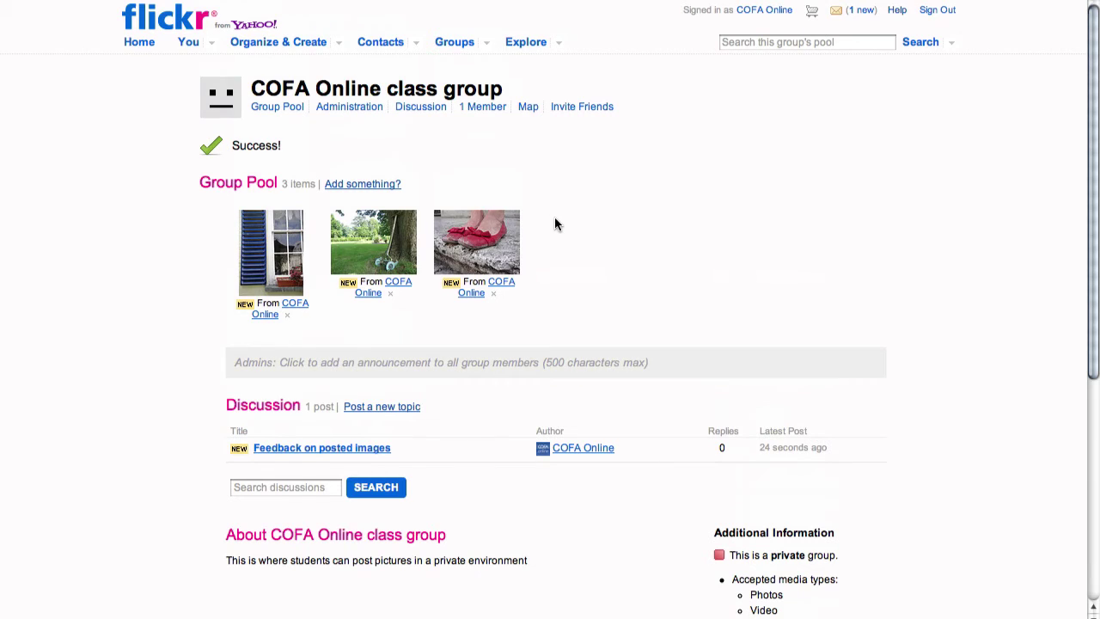
# Step: Open the group's invite form for someone not yet on Flickr
pyautogui.click(592, 107)
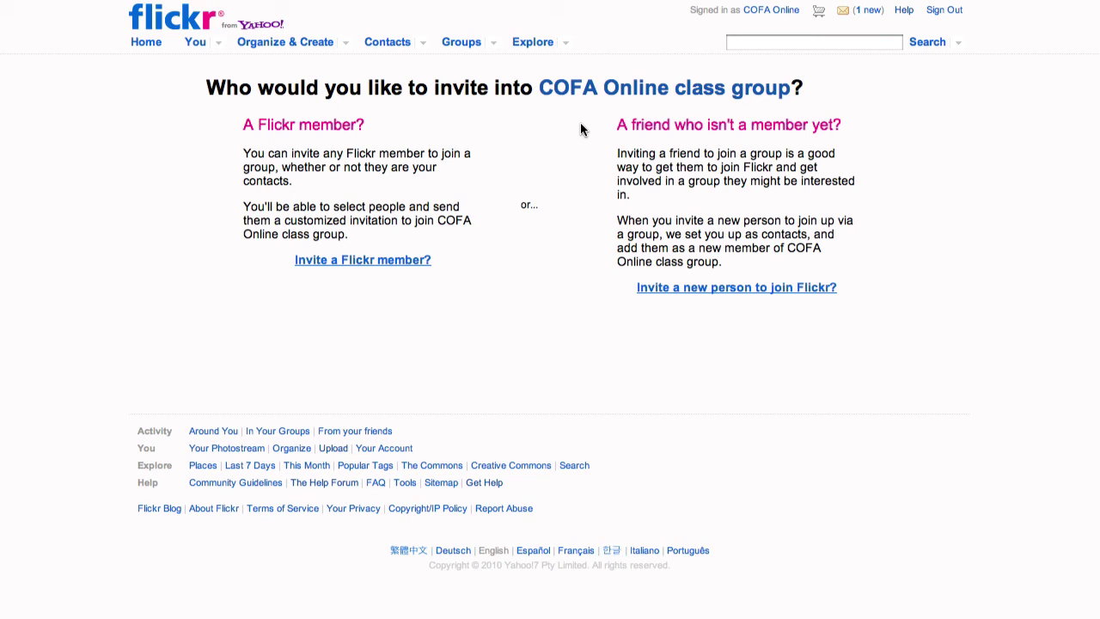
pyautogui.click(699, 289)
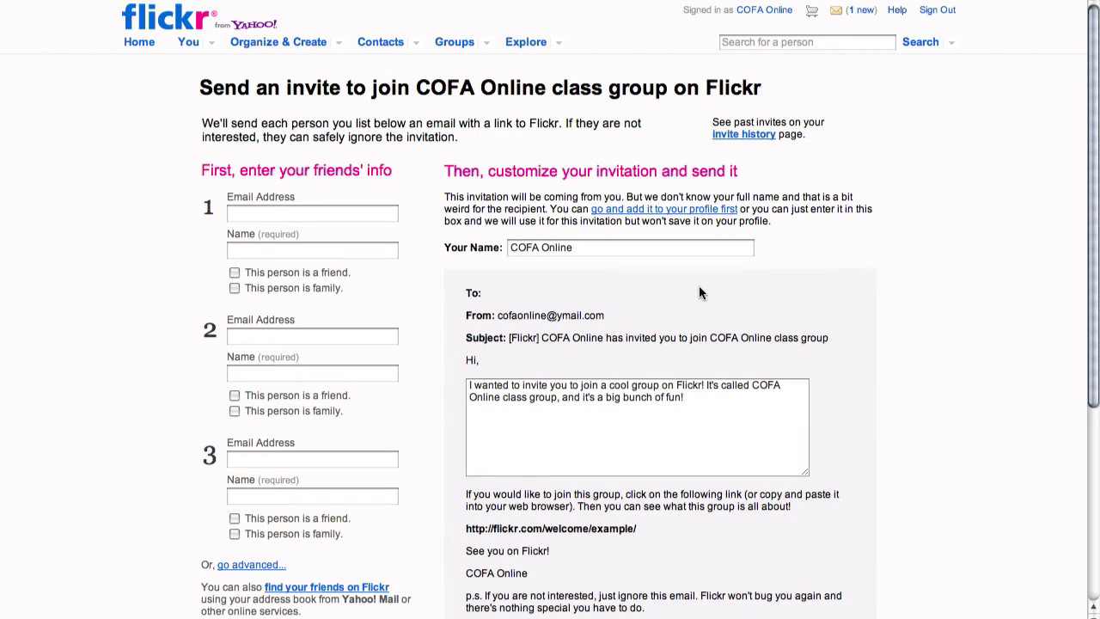